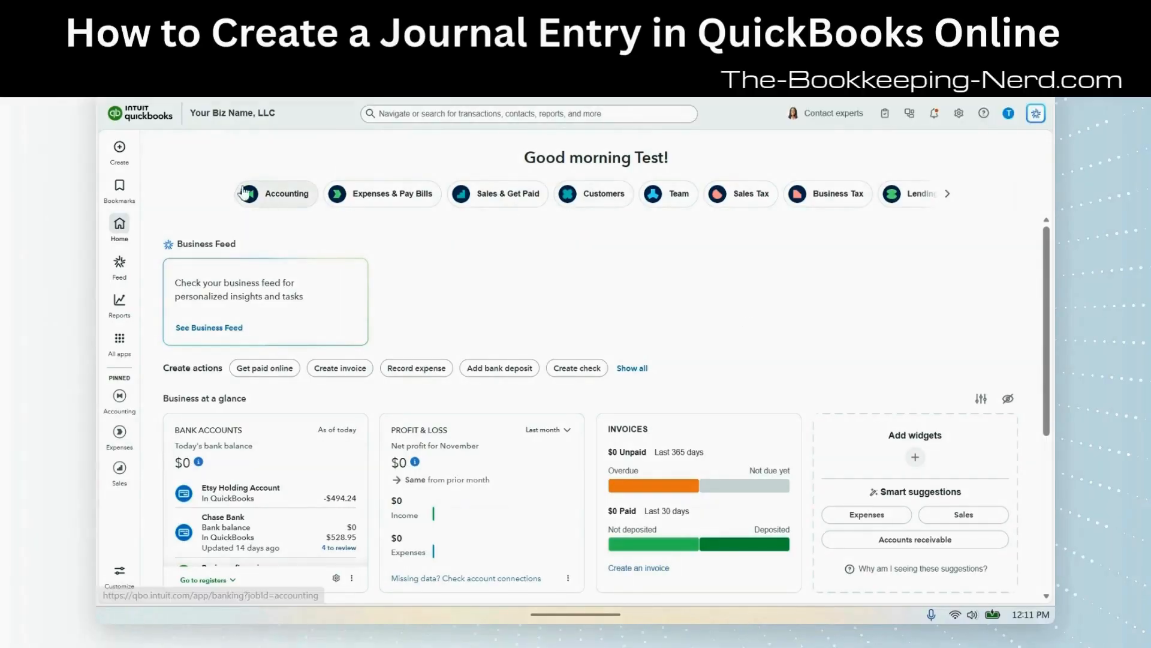
Step: Create a new journal entry and set its journal date to 01/31/2025
left_click(120, 148)
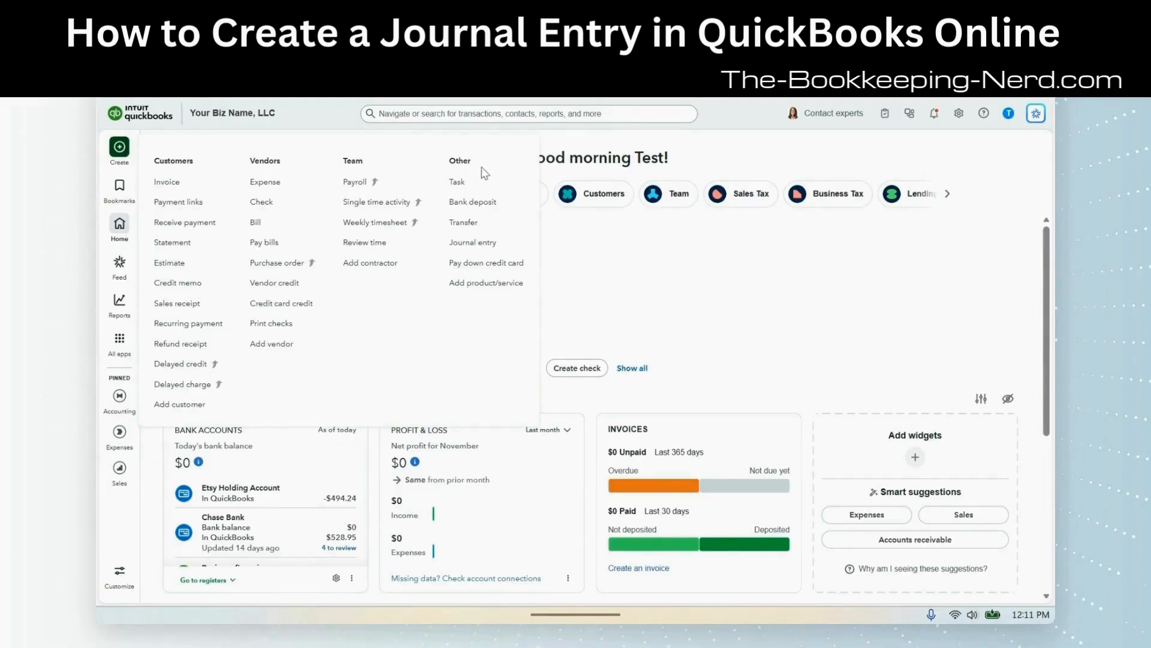
left_click(486, 246)
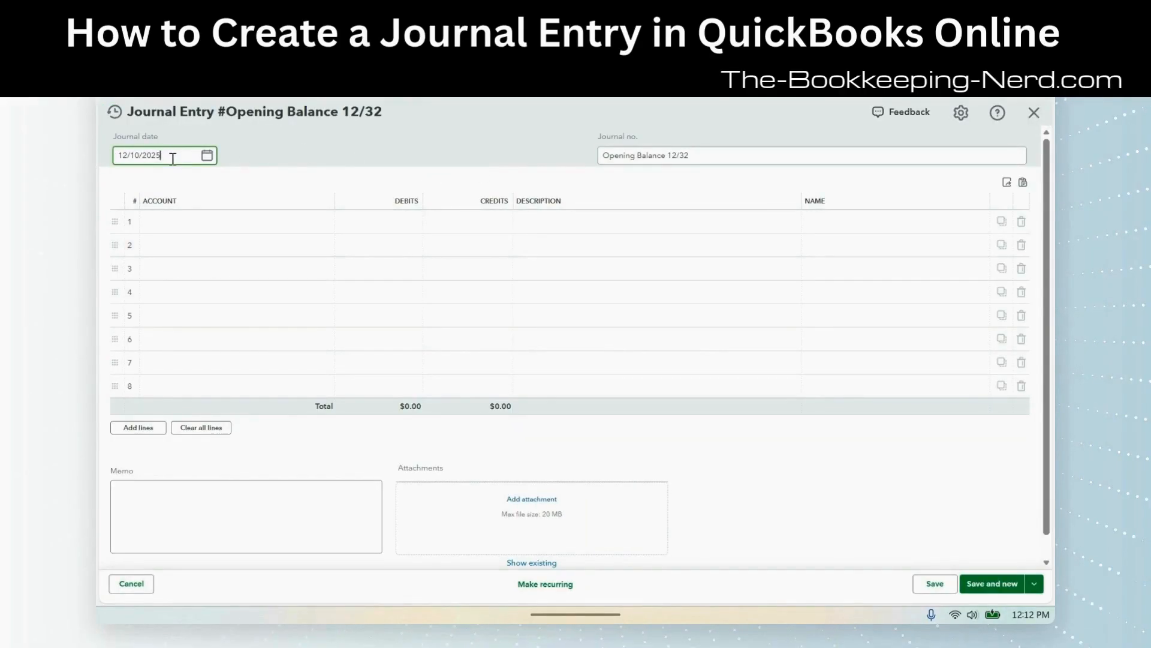
left_click(207, 156)
left_click(159, 187)
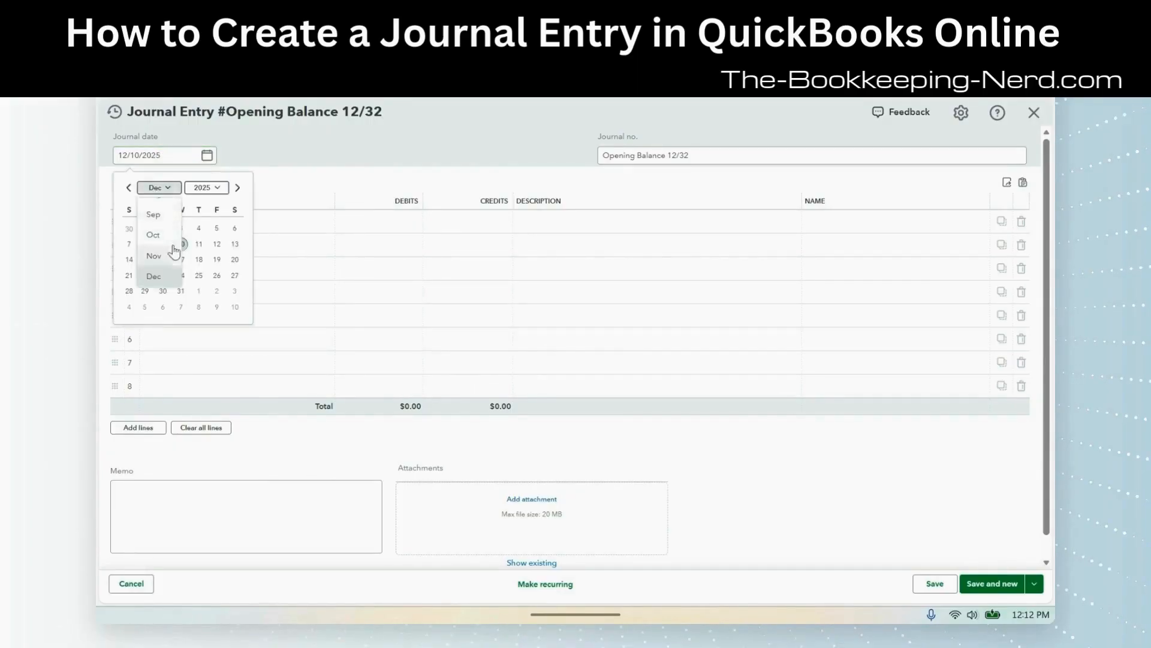
scroll(173, 246, "up", 3)
left_click(164, 206)
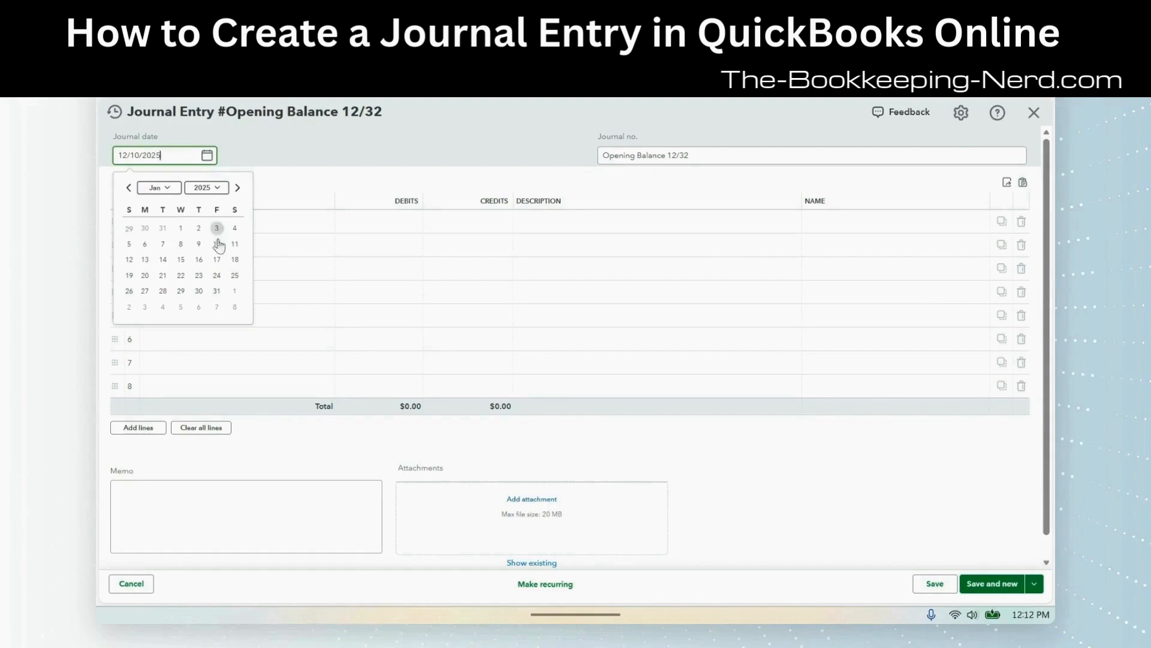
left_click(216, 291)
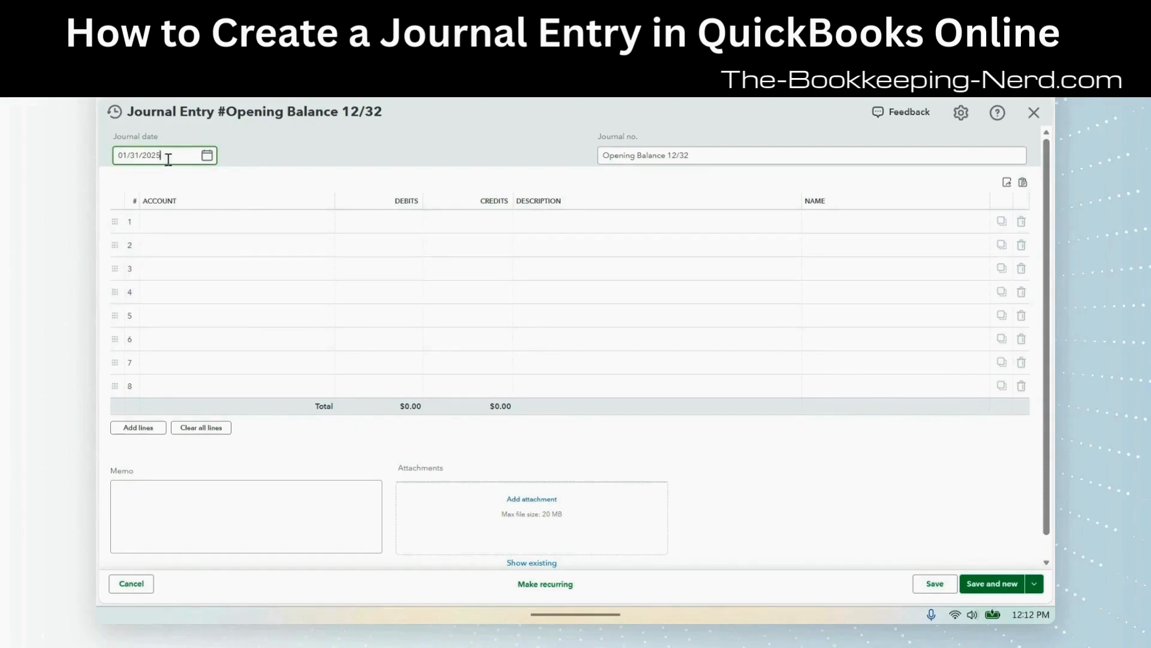
Step: Replace the journal number with "Jan Etsy Sales 2025"
left_click(695, 155)
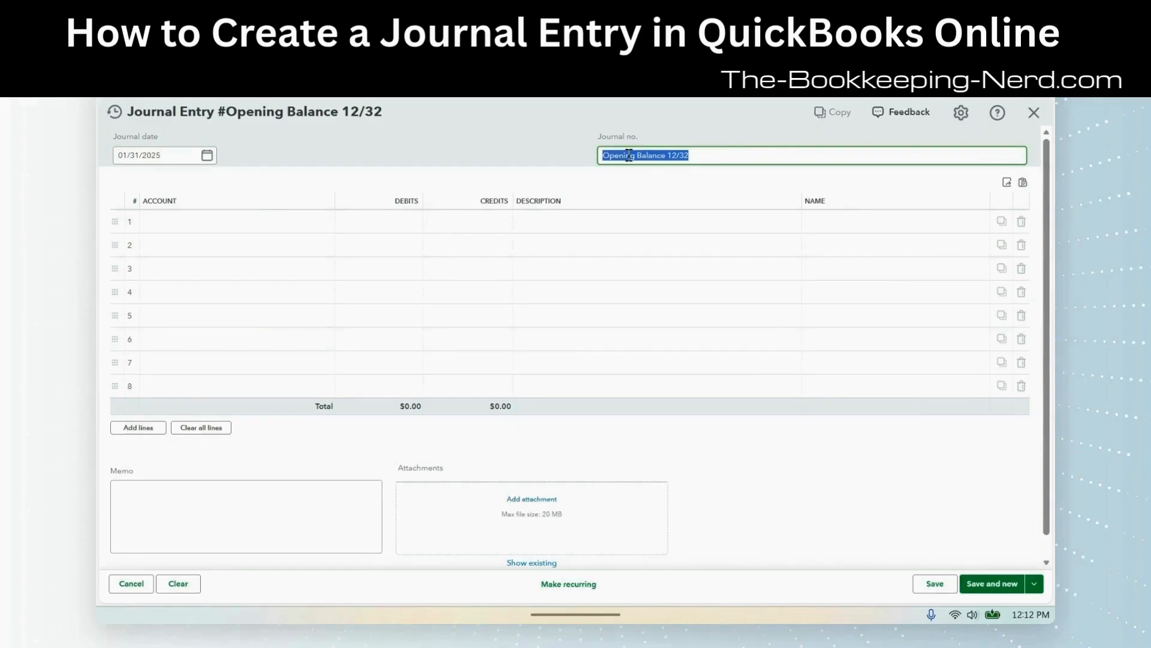
key("BackSpace")
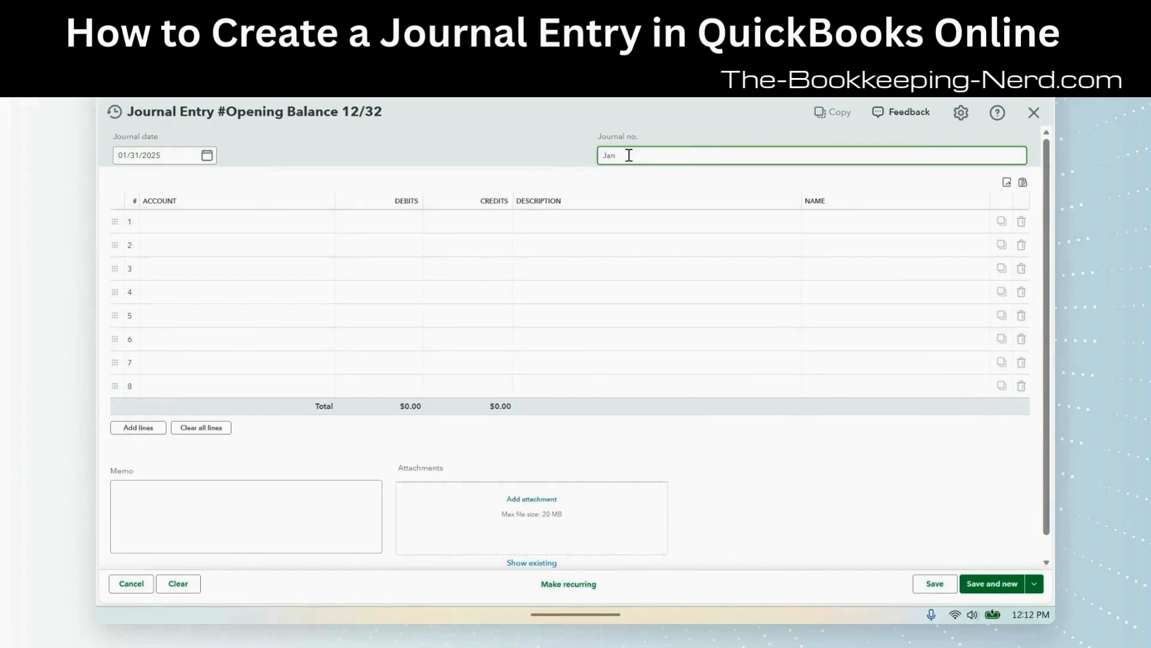
type("Jan Etsy Sales 2025")
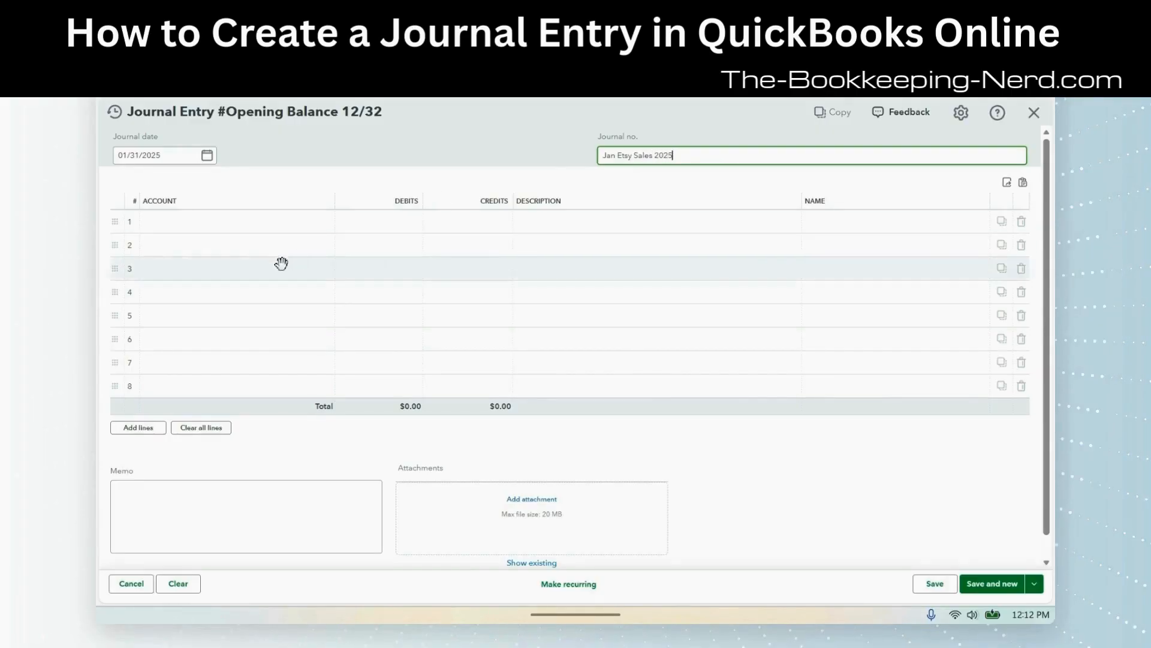
Step: Assign the Etsy Gross (Parent) income account to the first line of the journal entry
left_click(288, 227)
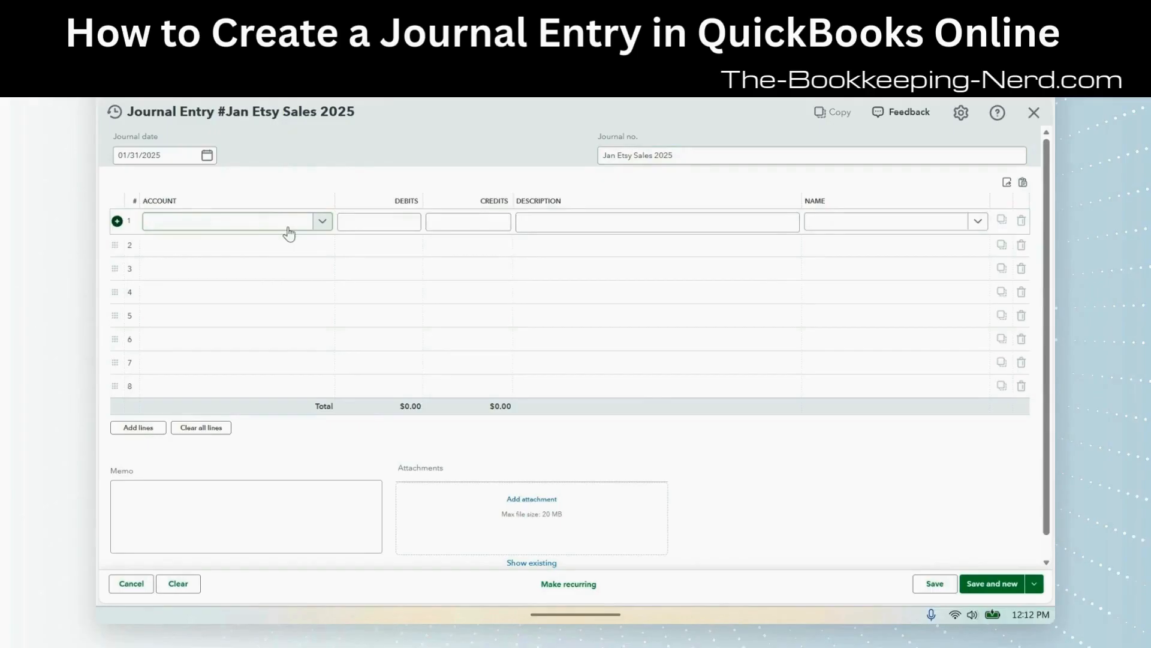
left_click(257, 228)
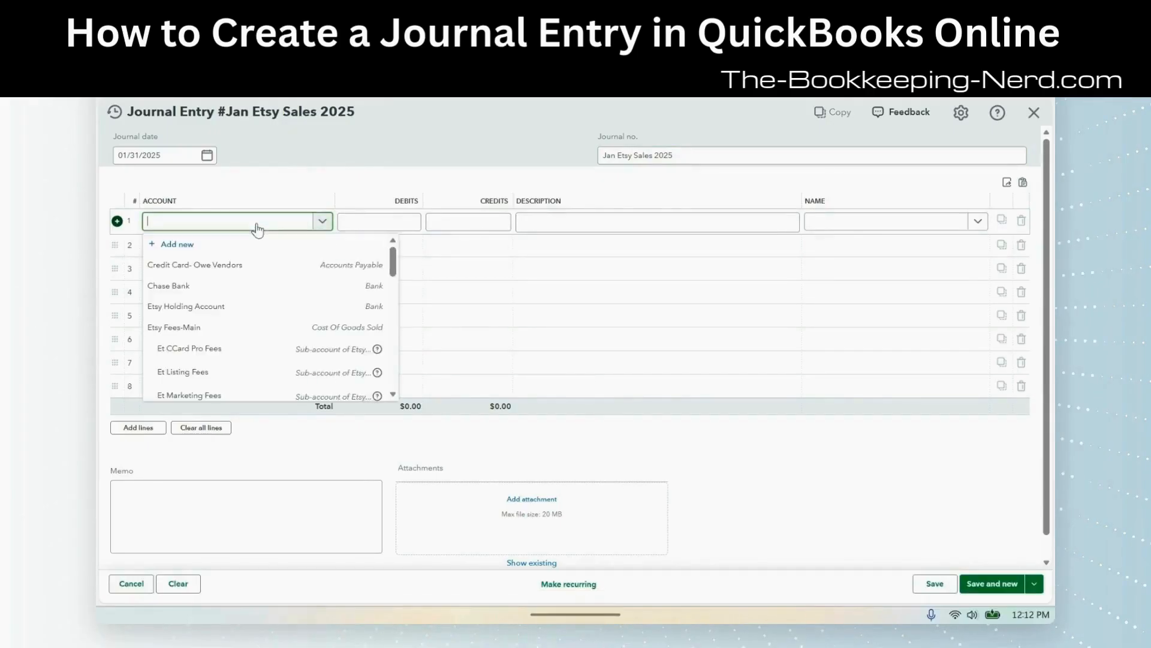
type("Etsy Gra")
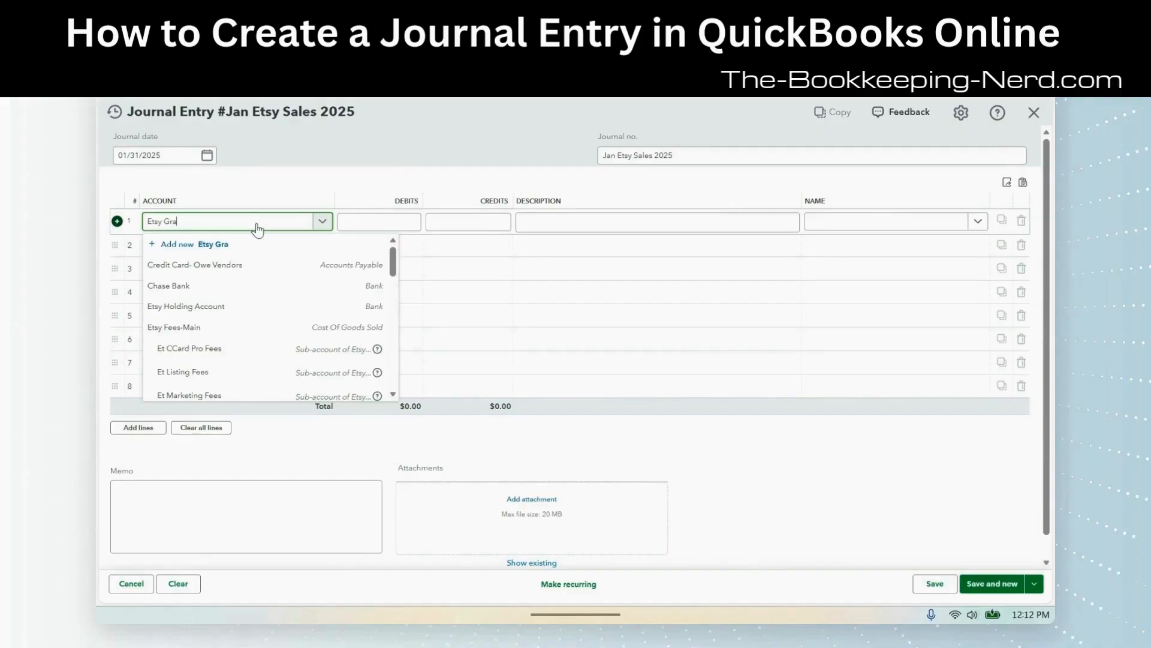
key("BackSpace")
type("o")
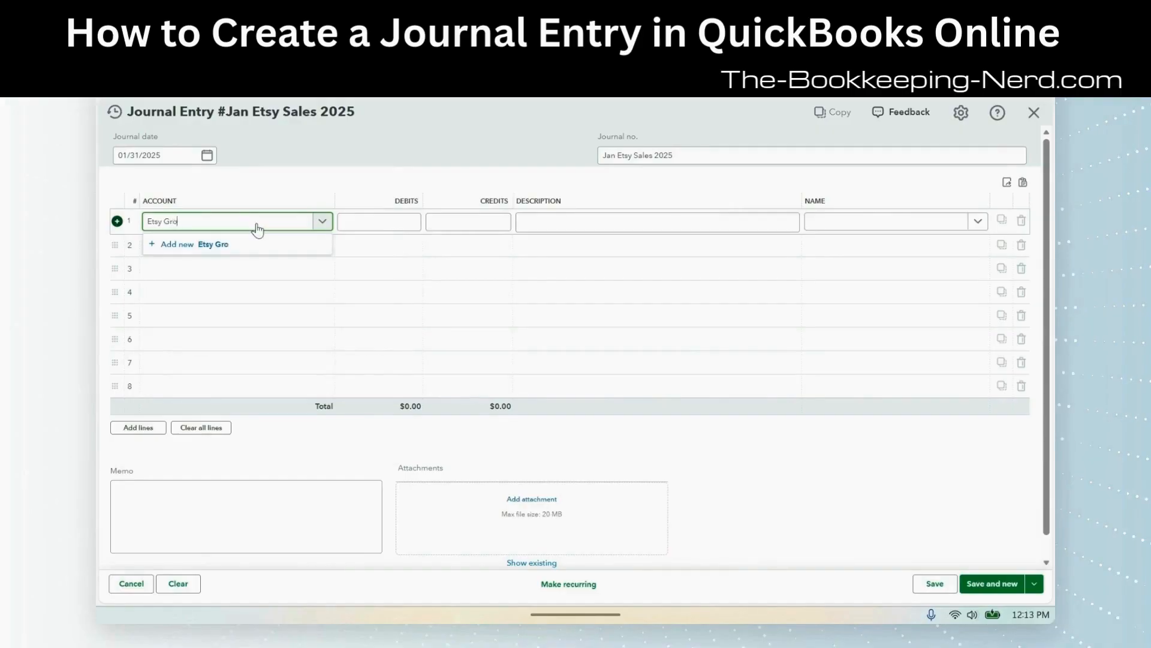
type("ss")
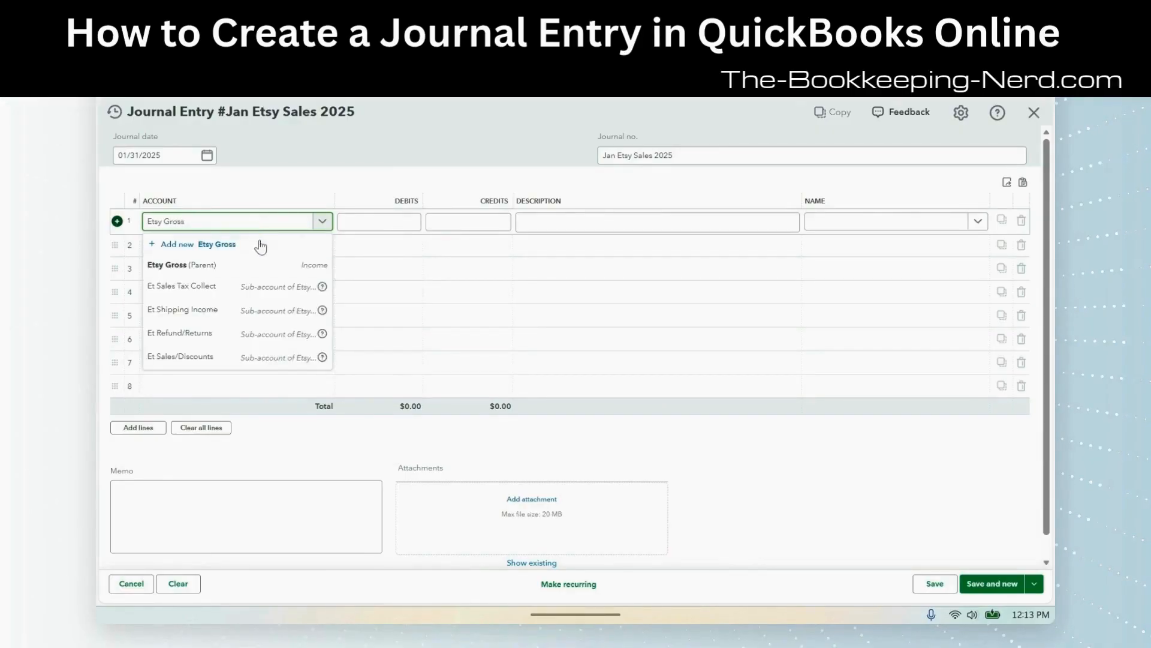
left_click(214, 267)
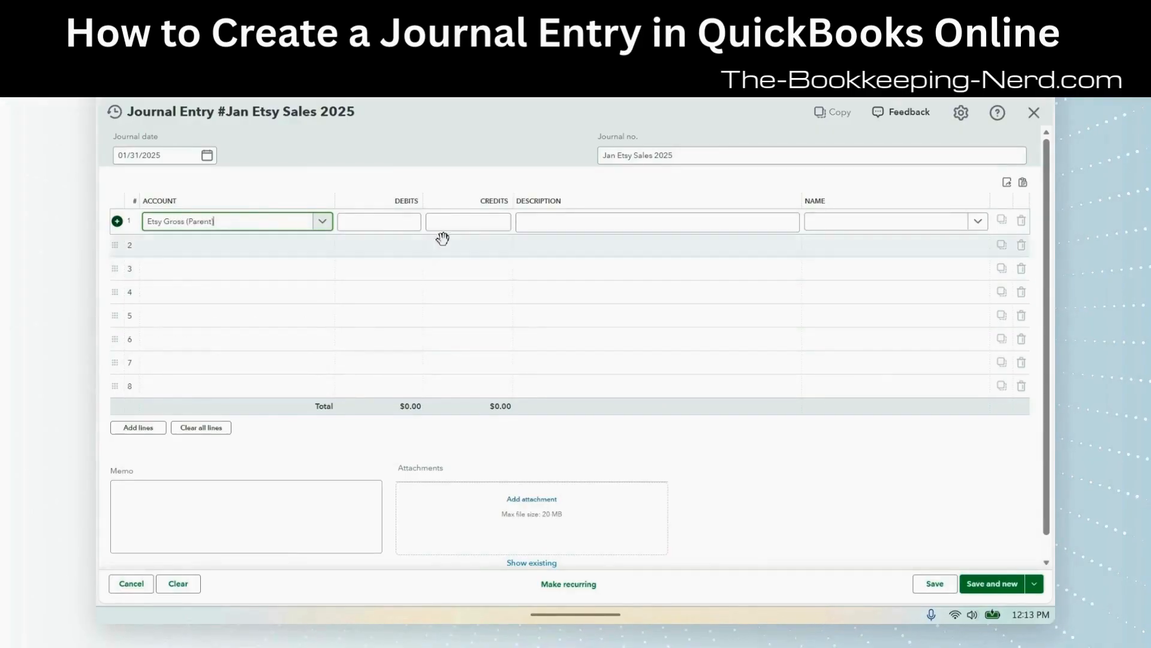
Step: Enter a credit of 976.73 on the Etsy Gross (Parent) line, checking the gross sales figure in the January 2025 summary image
left_click(495, 223)
type("976")
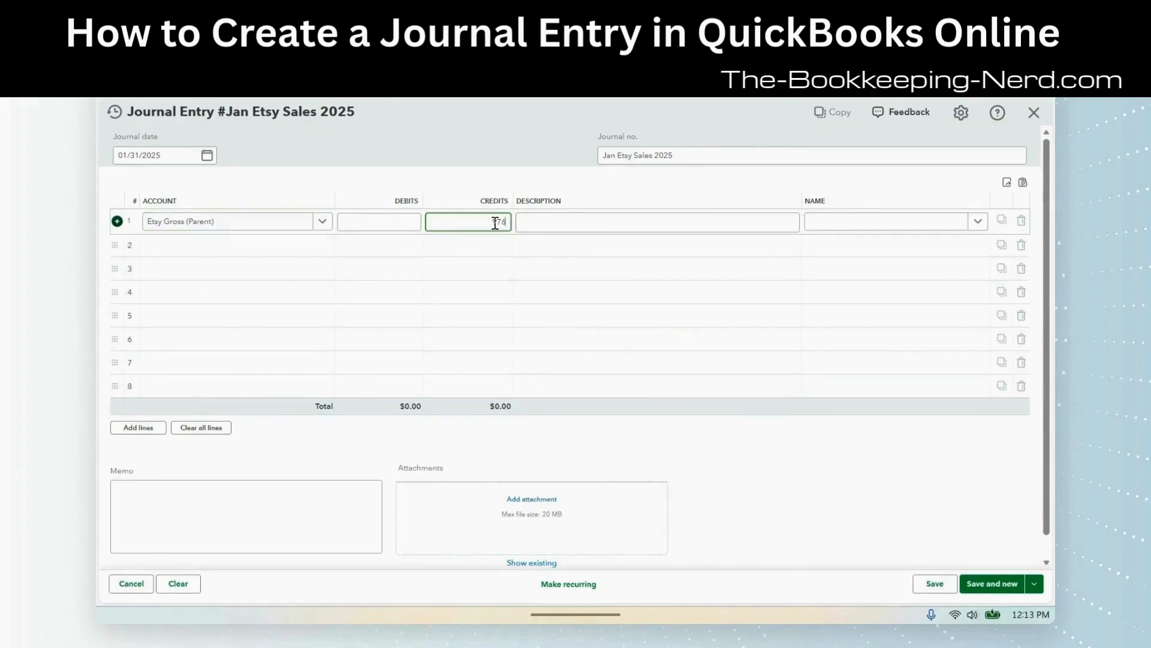
mouse_move(596, 611)
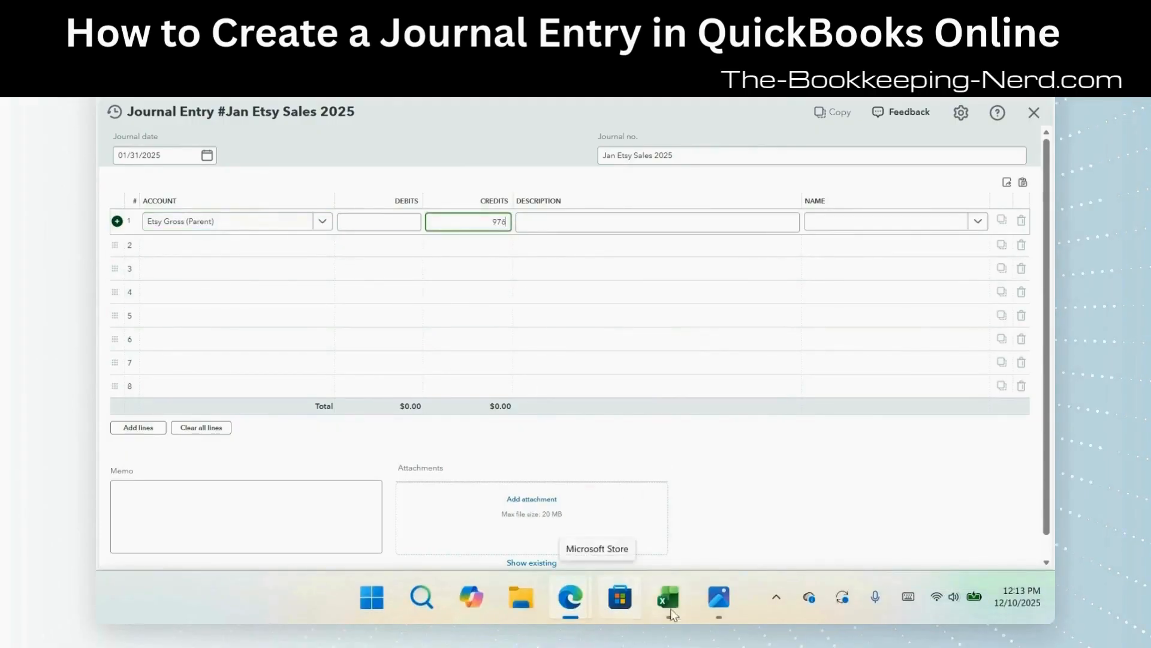
left_click(719, 596)
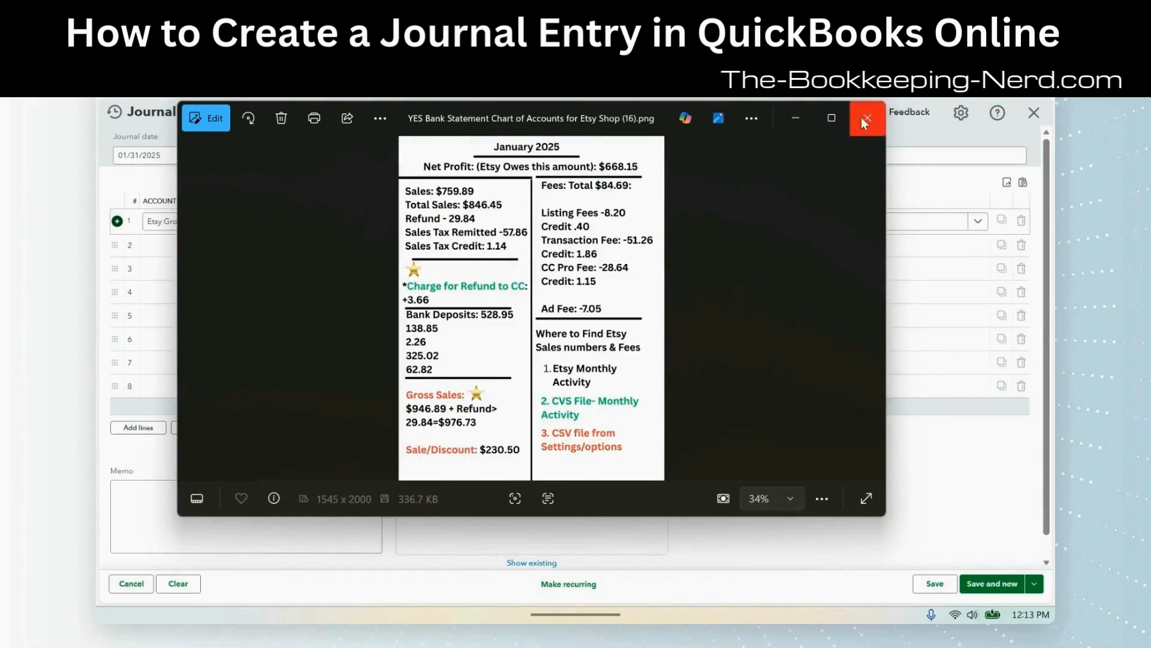
left_click(796, 118)
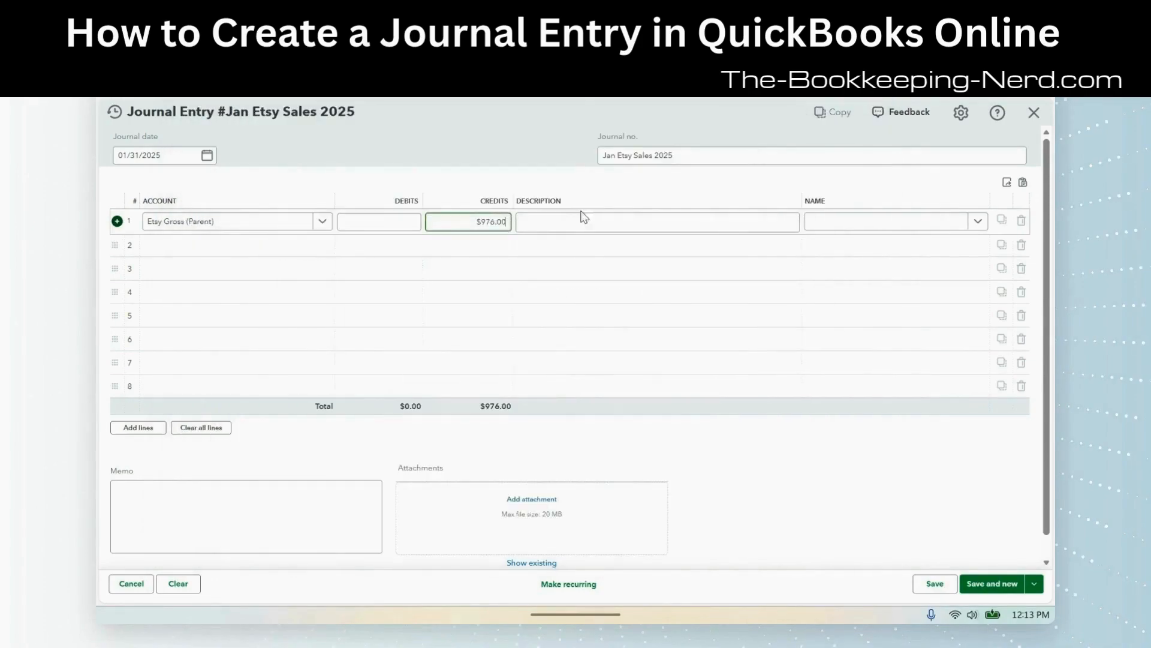
double_click(496, 222)
type("976.73")
Step: Fill the second line with the Et Sales/Discounts sub-account and a debit of 230.50
left_click(280, 249)
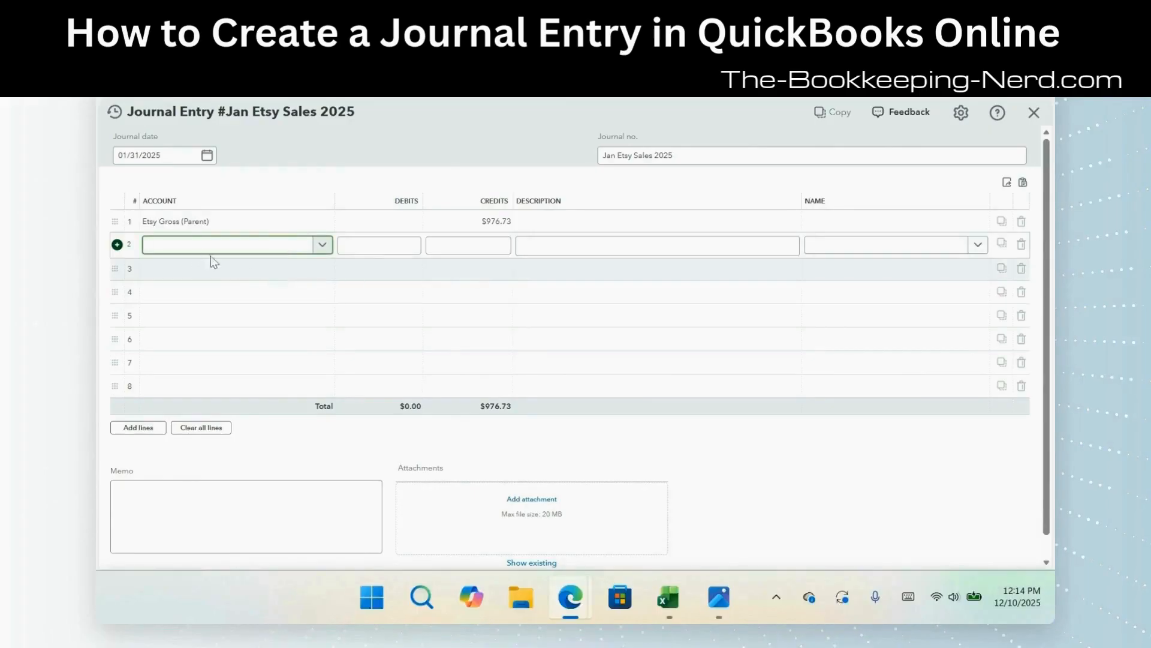
type("Sale")
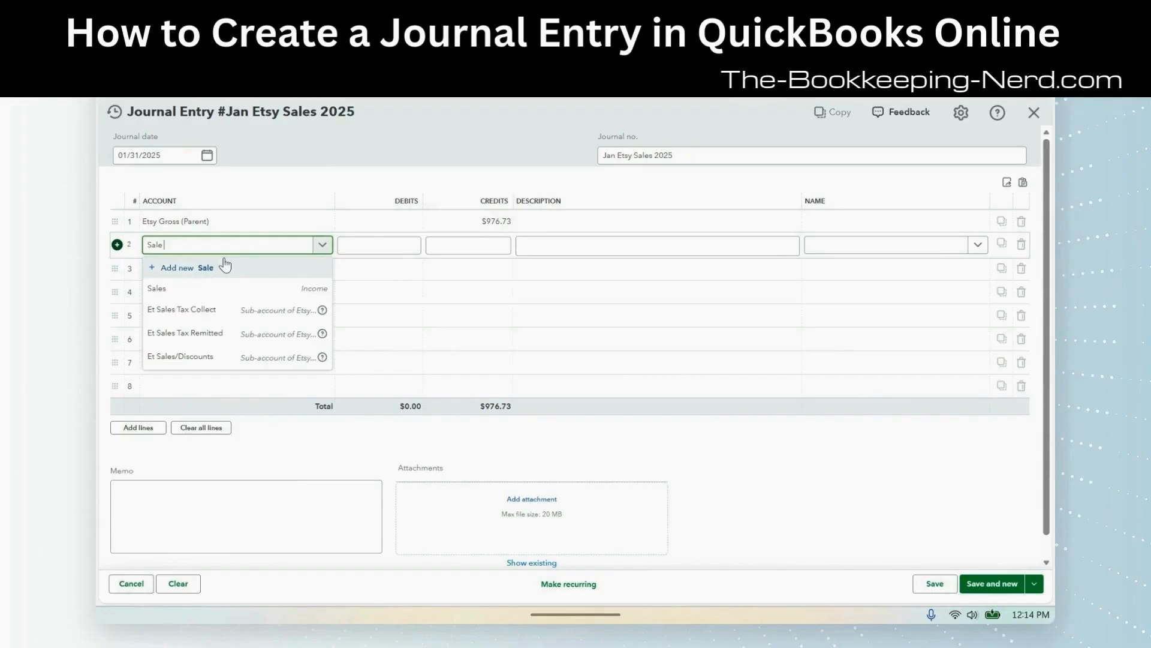
left_click(244, 358)
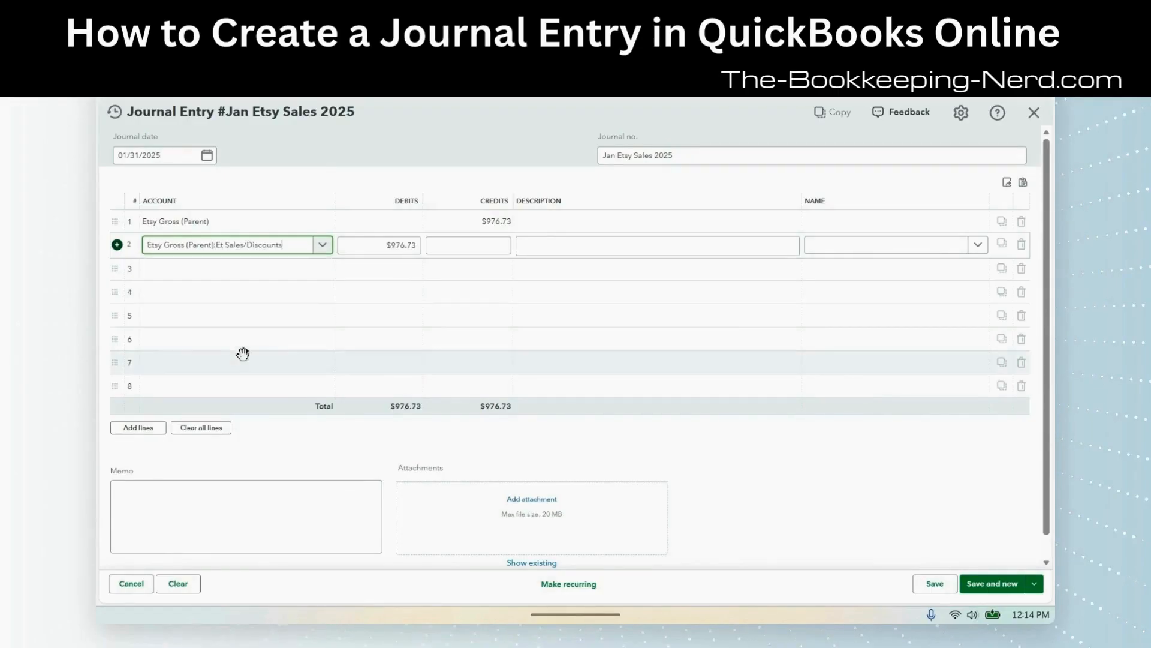
left_click(416, 246)
type("23")
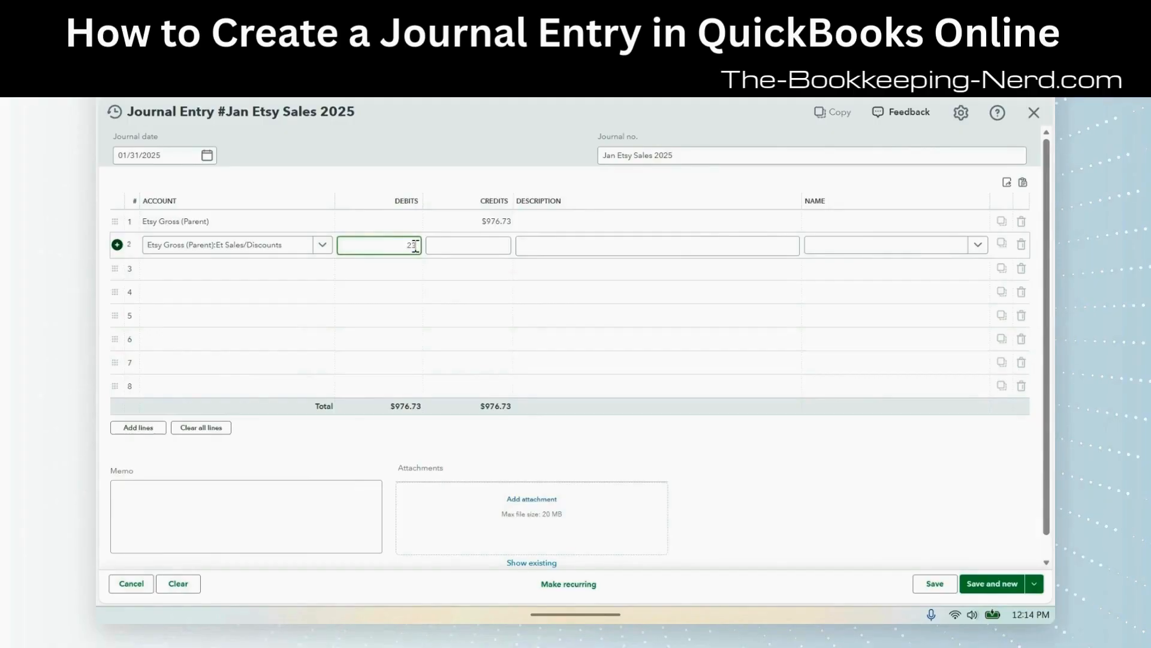
type("0.50")
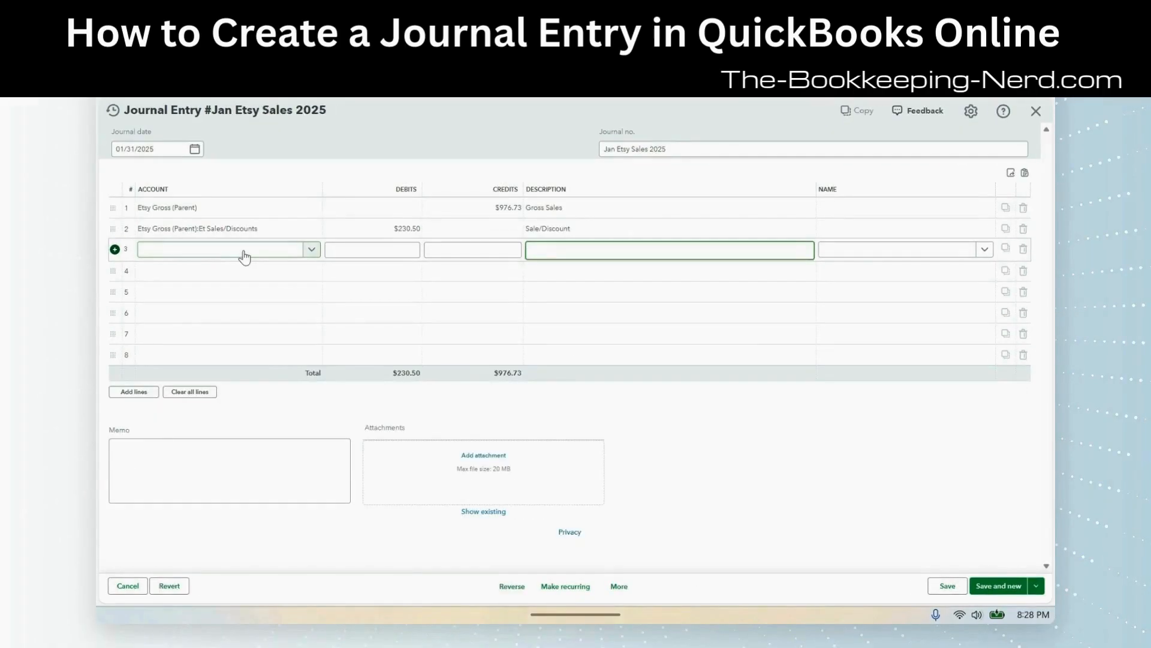
Step: Fill the third line with the Et Shipping Income account, a credit of 43.50 and the description "Income"
left_click(244, 257)
type("Shi")
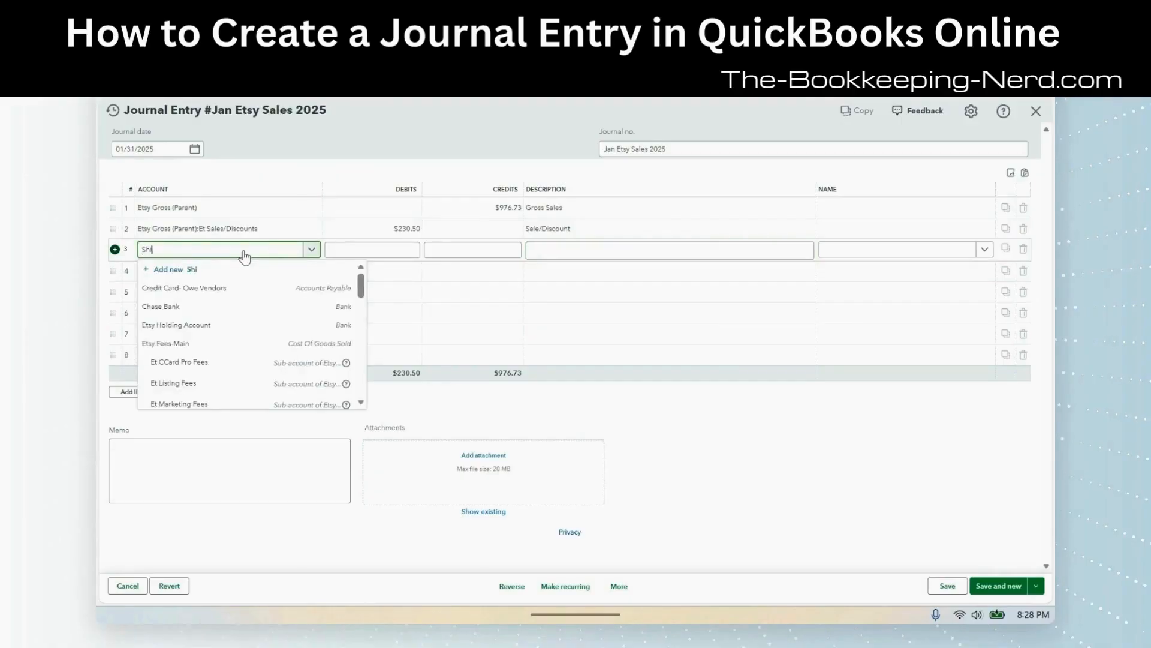
type("ppin I")
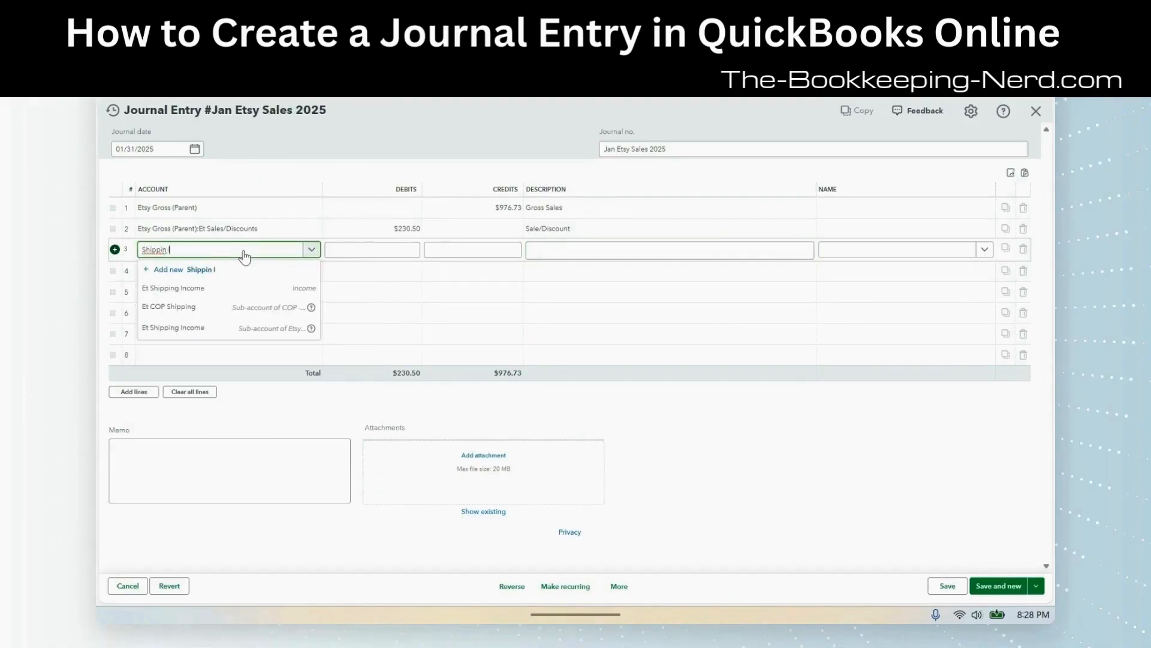
type("g Income")
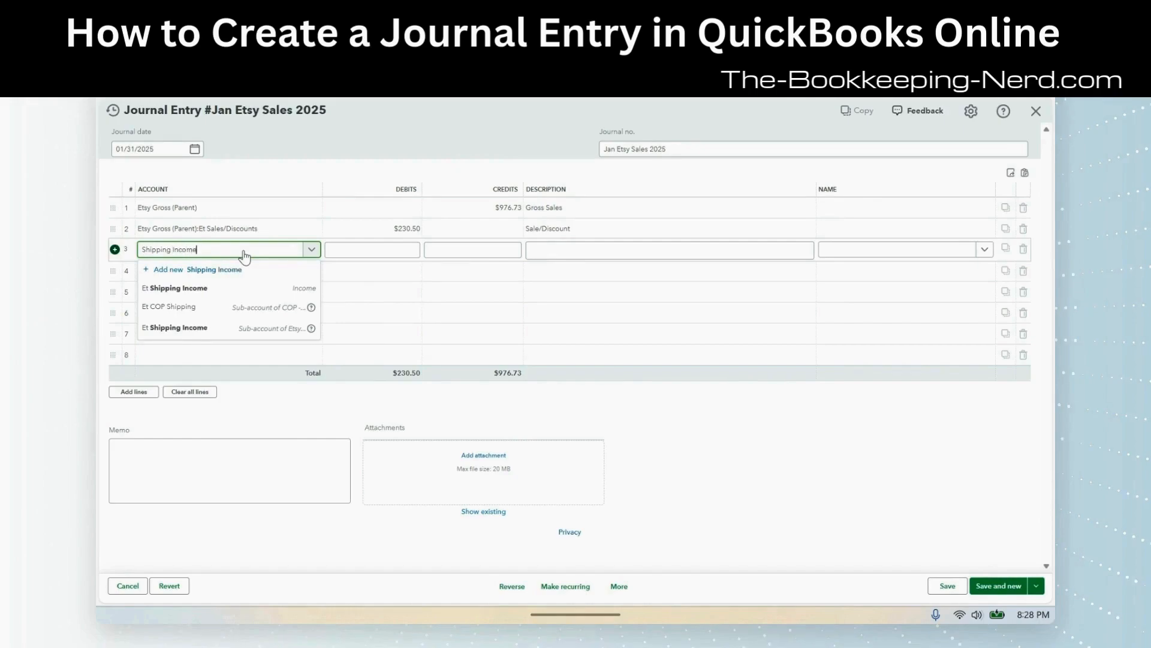
left_click(242, 289)
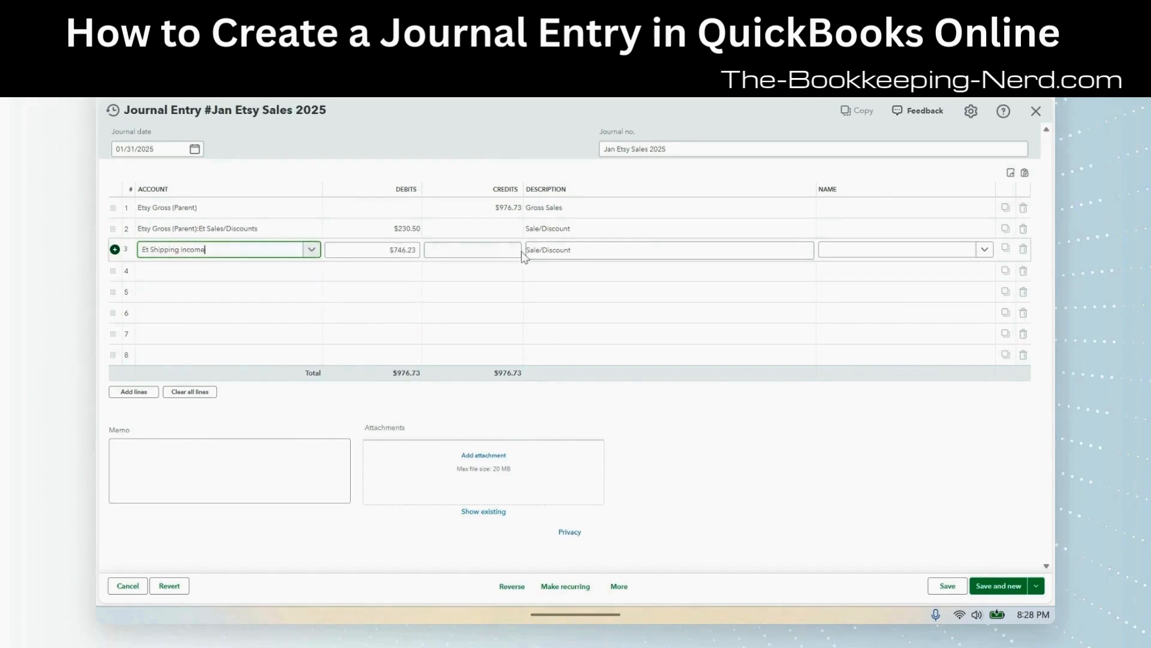
left_click(516, 248)
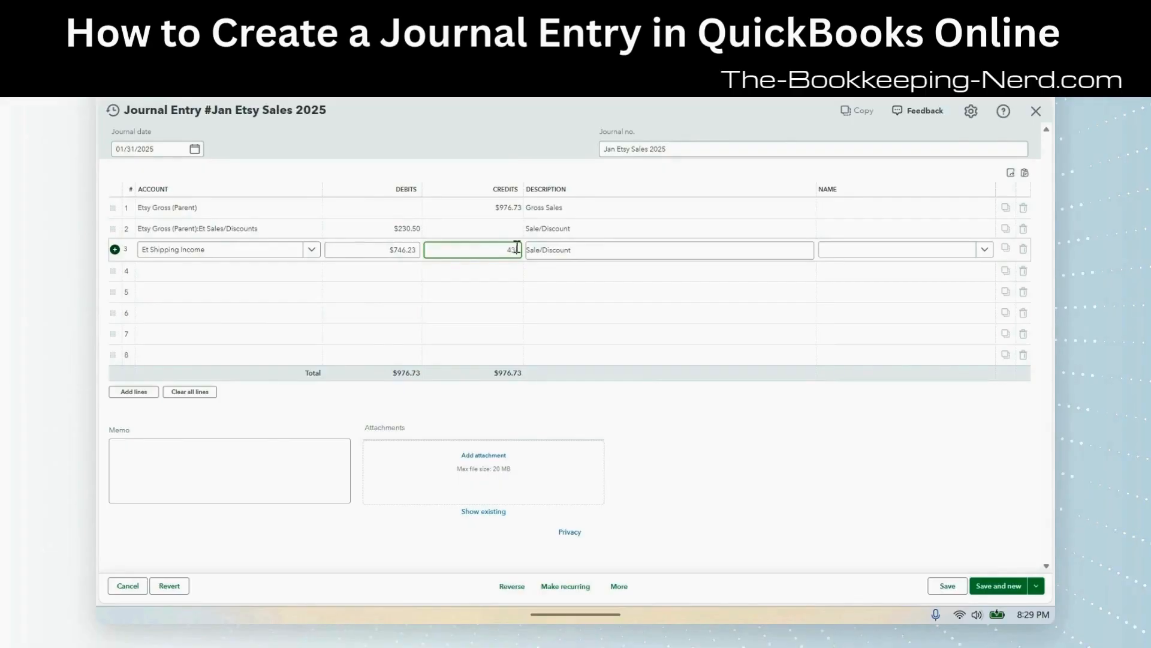
type("43.50")
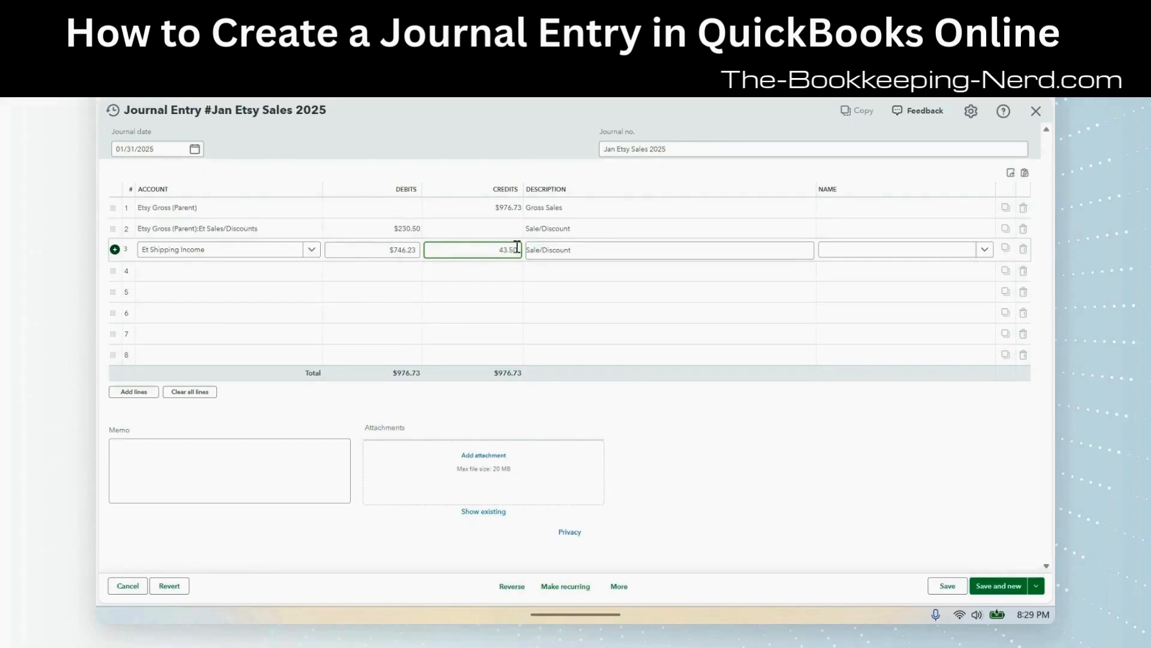
left_click(558, 250)
type("Income")
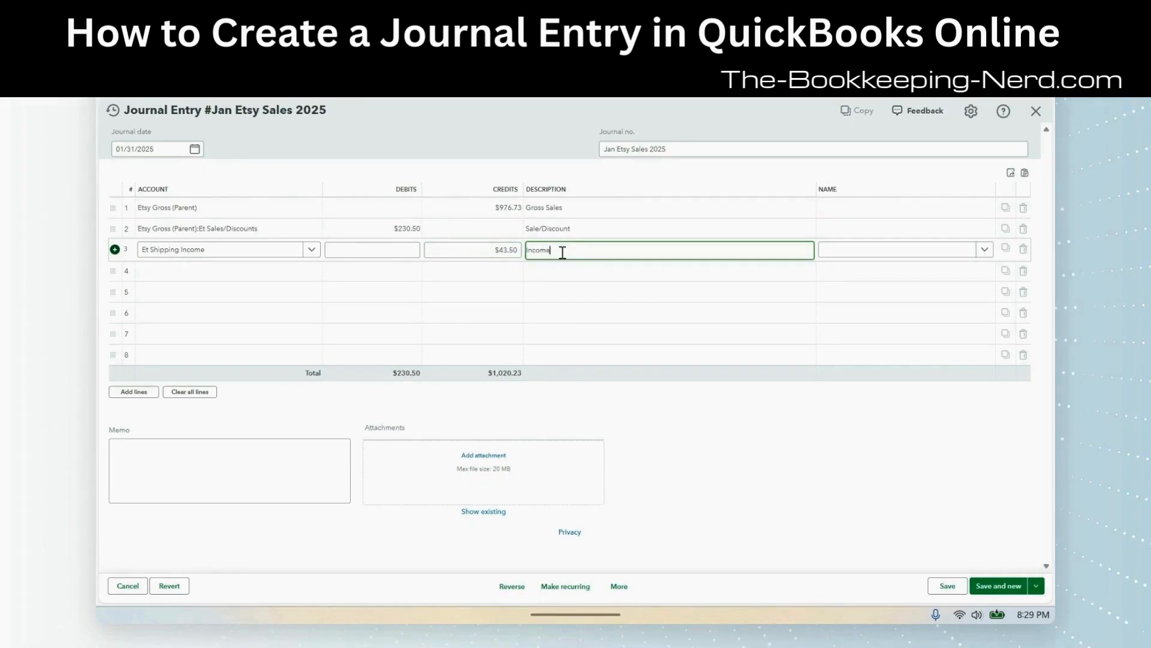
Step: Fill the fourth line with the Et Sales Tax Collect sub-account and a credit of 57.86
left_click(264, 273)
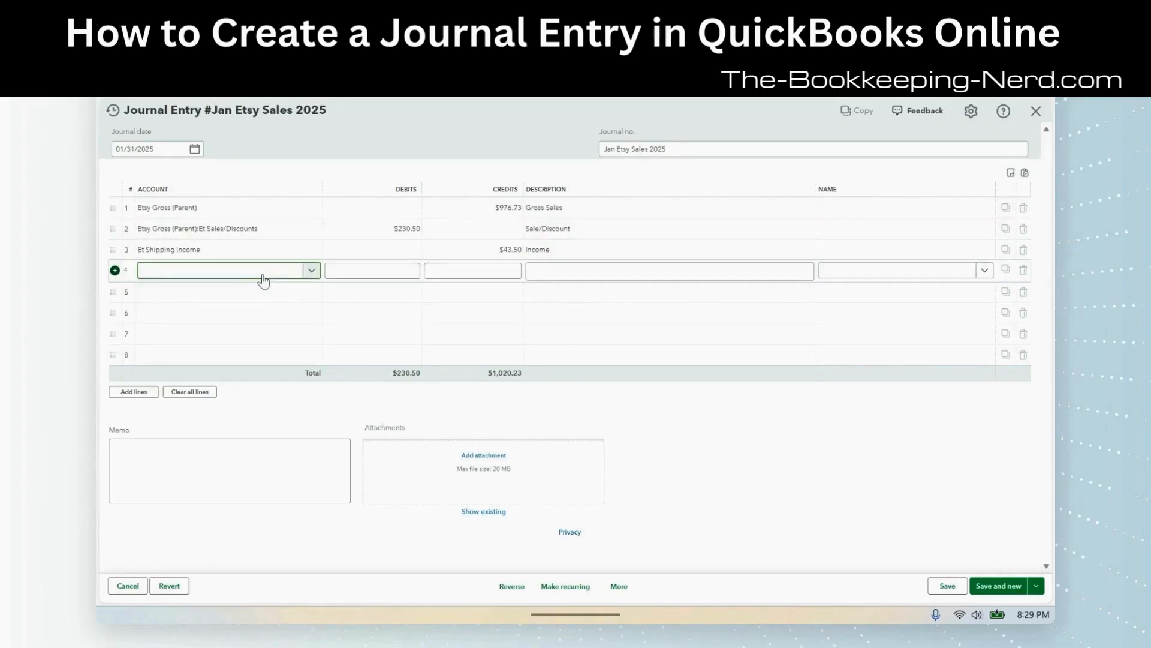
type("Sale")
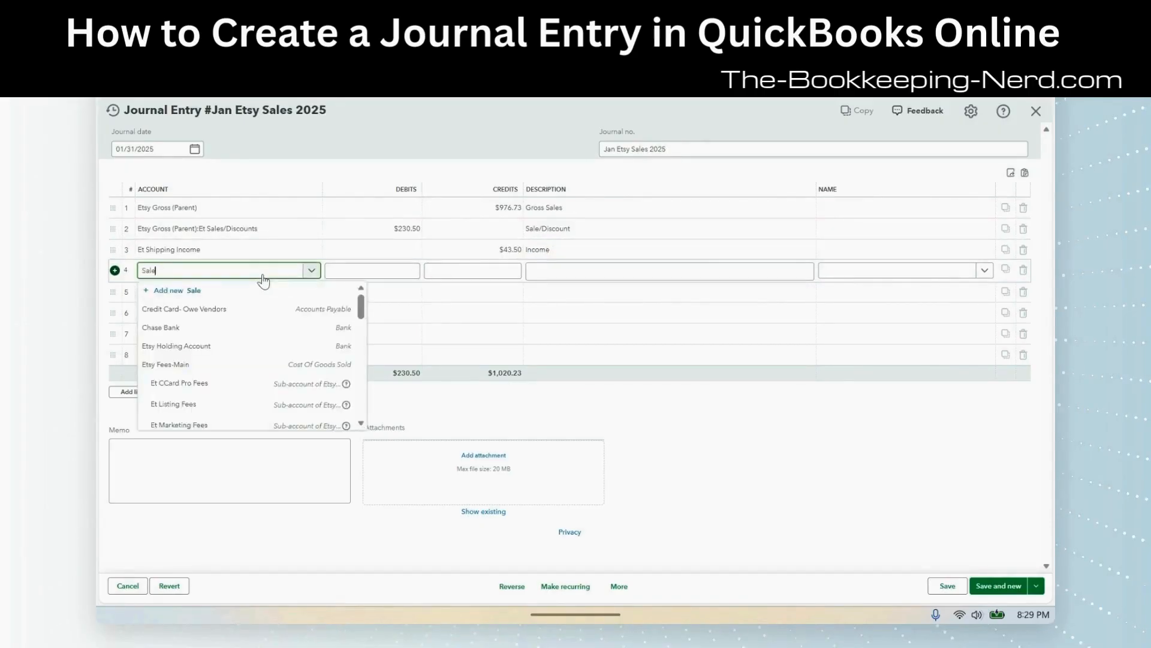
type("s Tax")
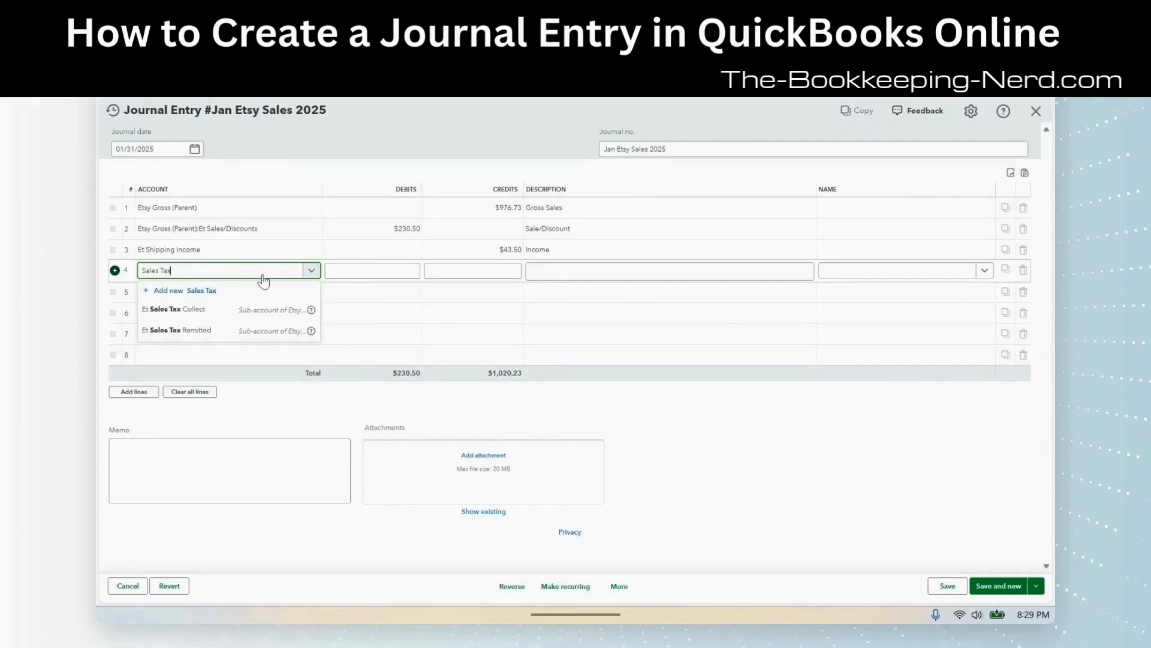
left_click(224, 312)
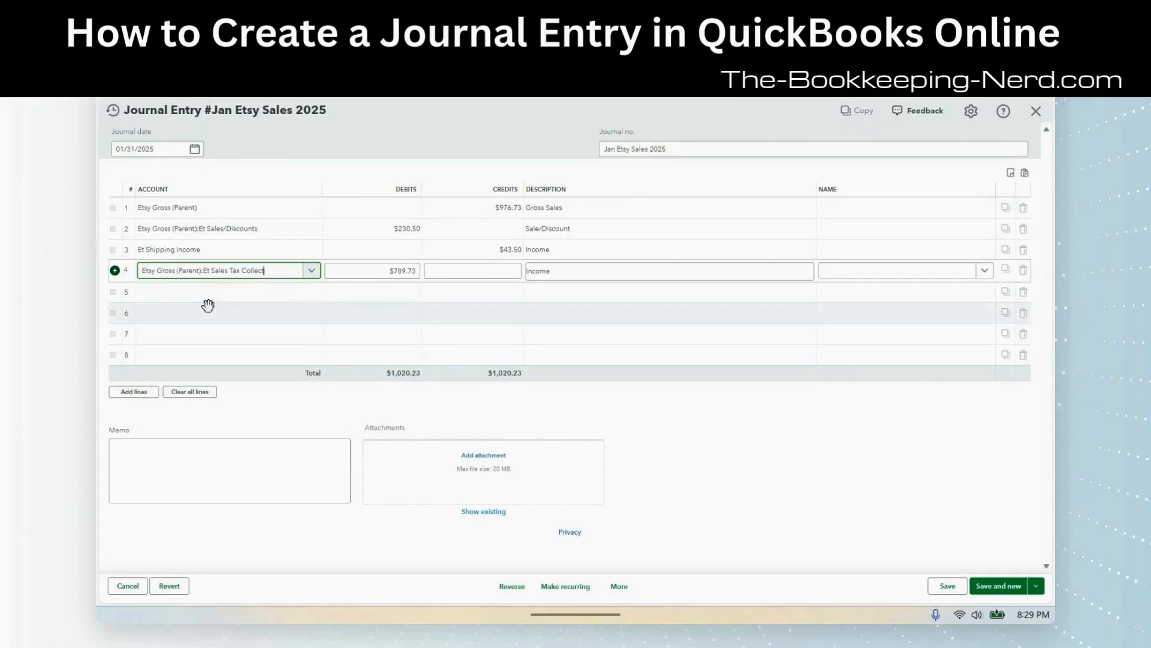
left_click(509, 271)
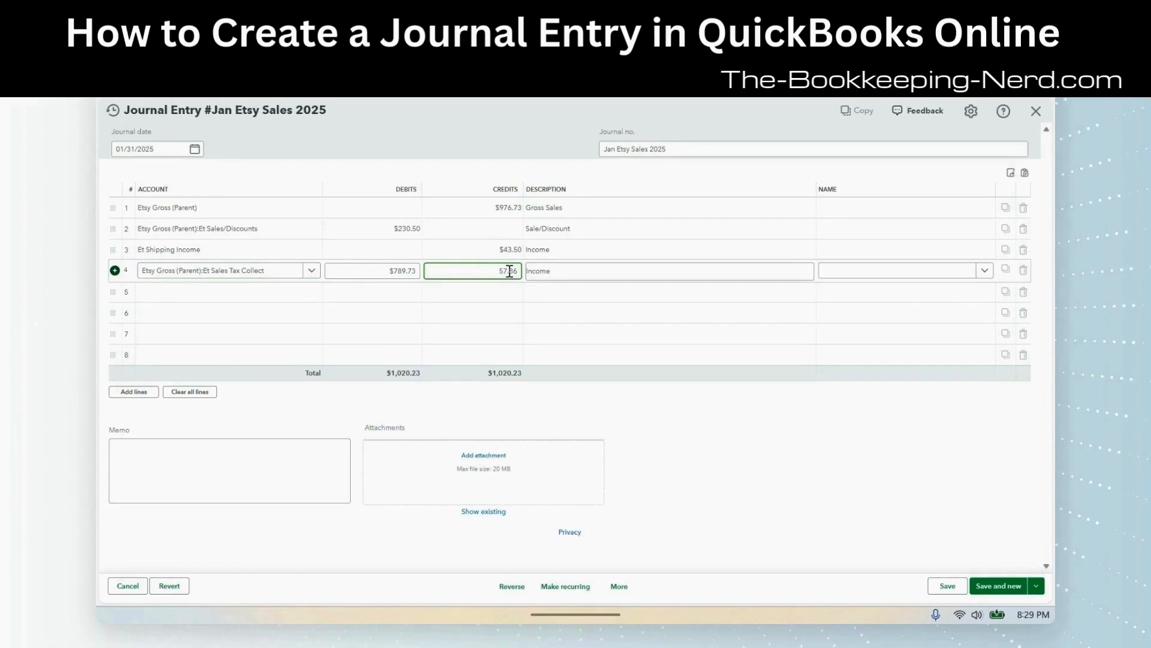
left_click(567, 272)
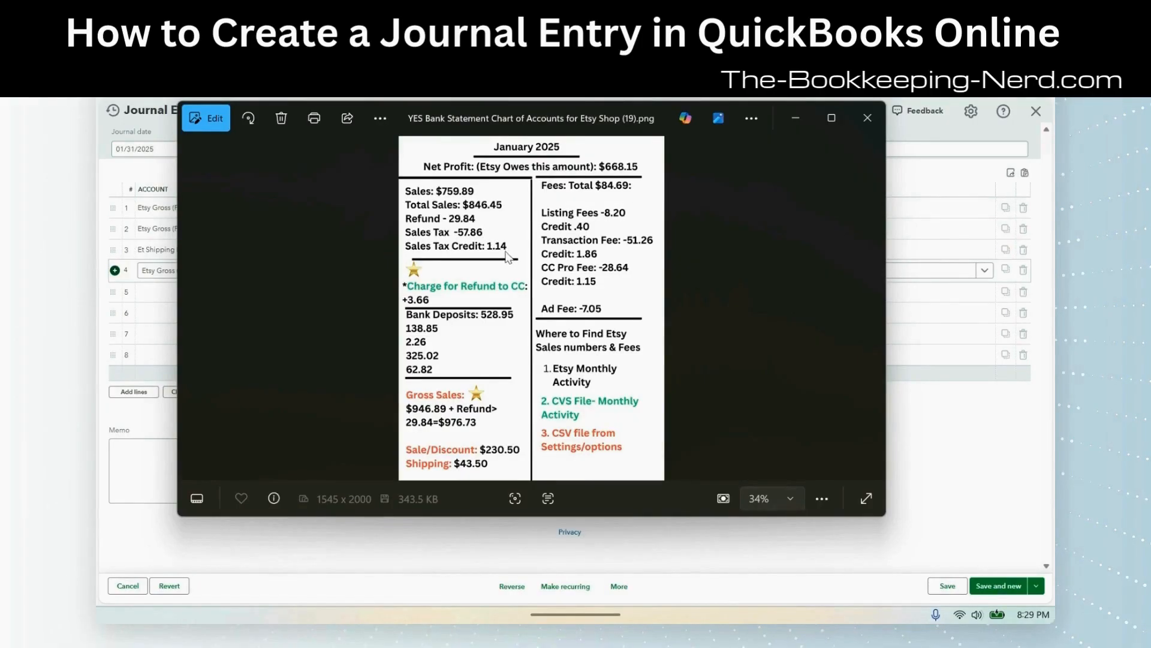
Step: Put the January 2025 summary image away and assign the Et Sales Tax Collect sub-account to the fifth line
left_click(796, 117)
left_click(259, 293)
type("Et Salwe")
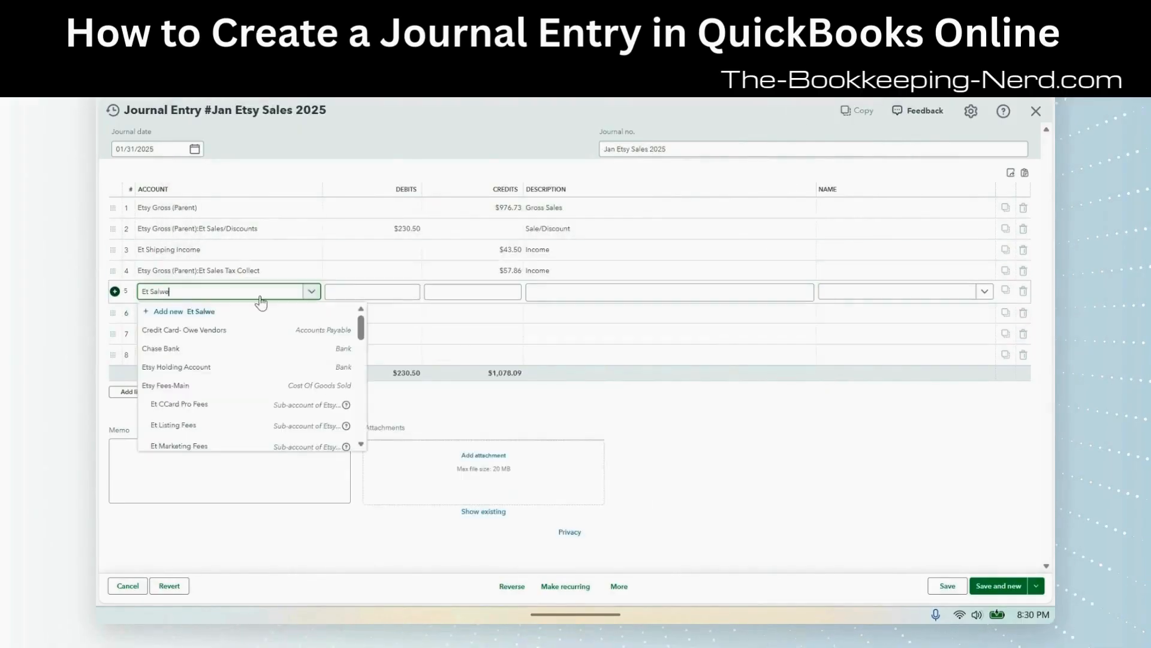
key("BackSpace")
key("BackSpace")
type("es Ta")
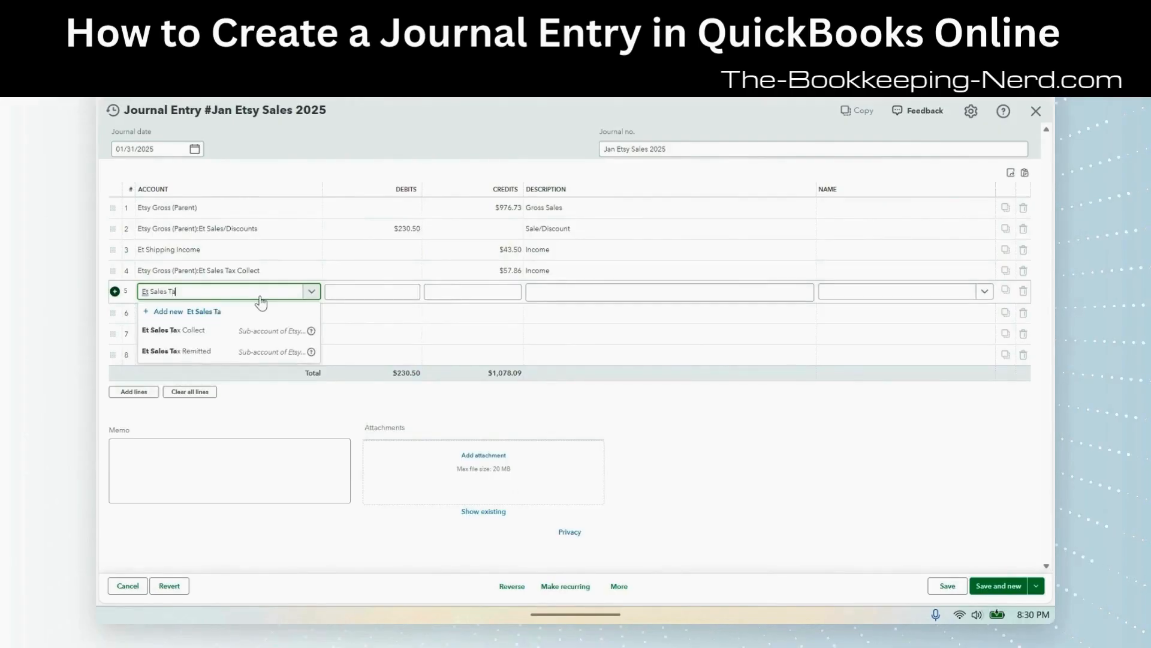
left_click(262, 332)
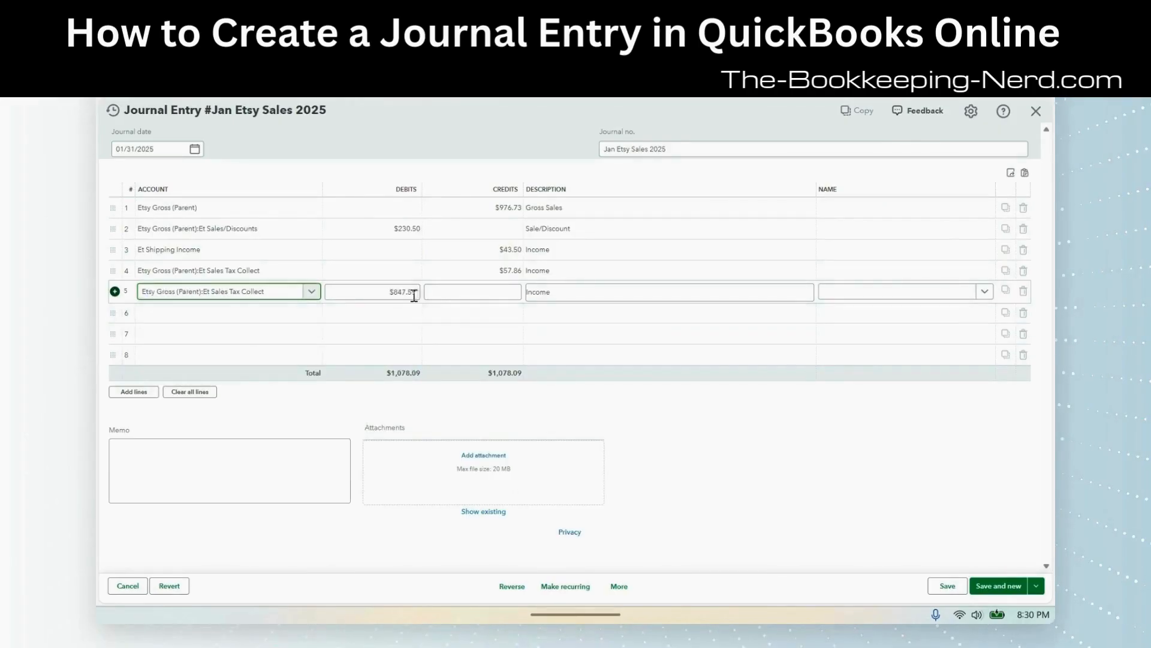
Step: Enter a debit of 1.14 and the description "Sales Tax Refund" on the fifth line
left_click(412, 292)
type("1")
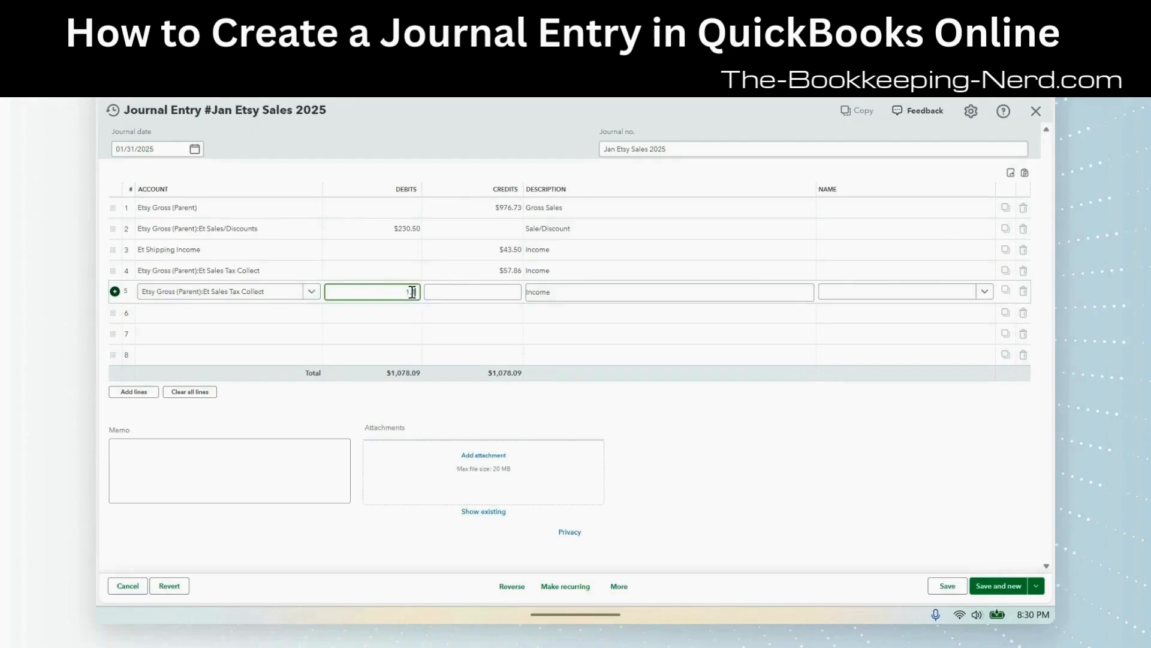
type(".14")
left_click(553, 292)
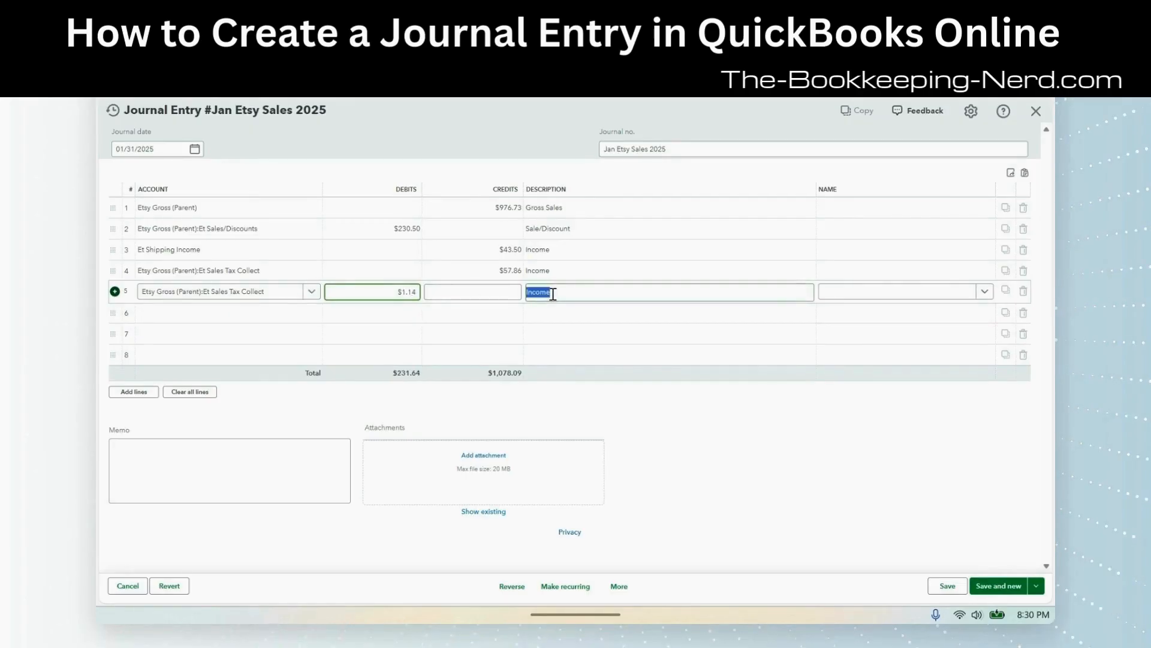
type("Sales Tax Refund")
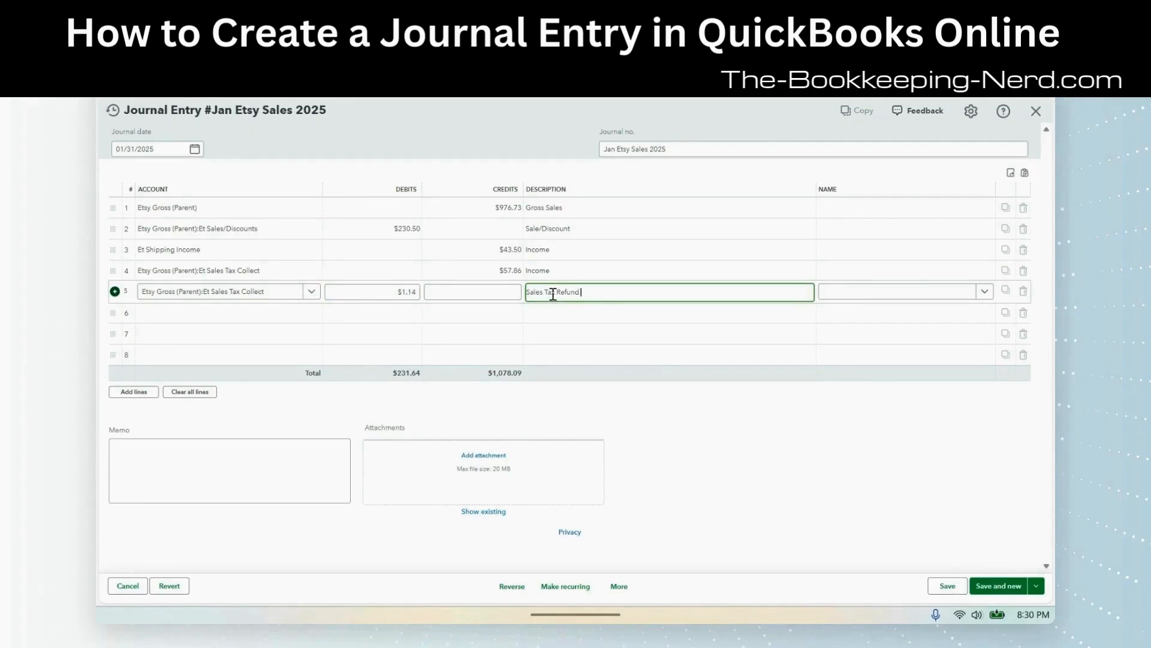
Step: Fill the sixth line with the Et Sales Tax Remitted sub-account, a debit of 56.72 and the description "Etsy pays Sales Tax"
left_click(291, 313)
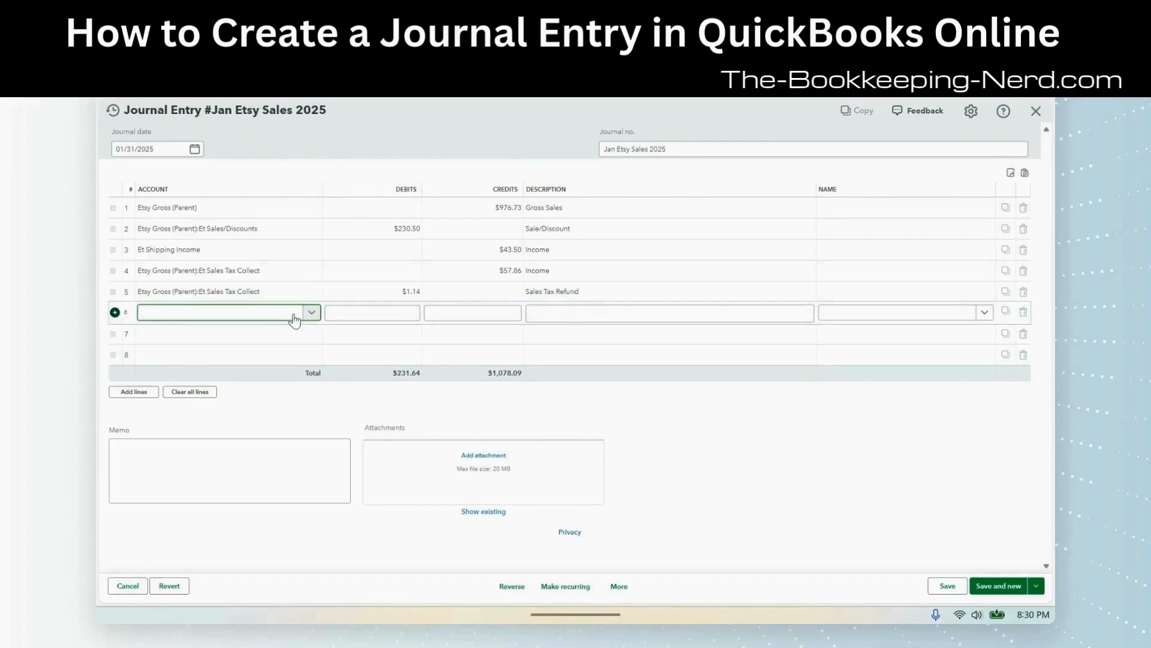
type("Sales")
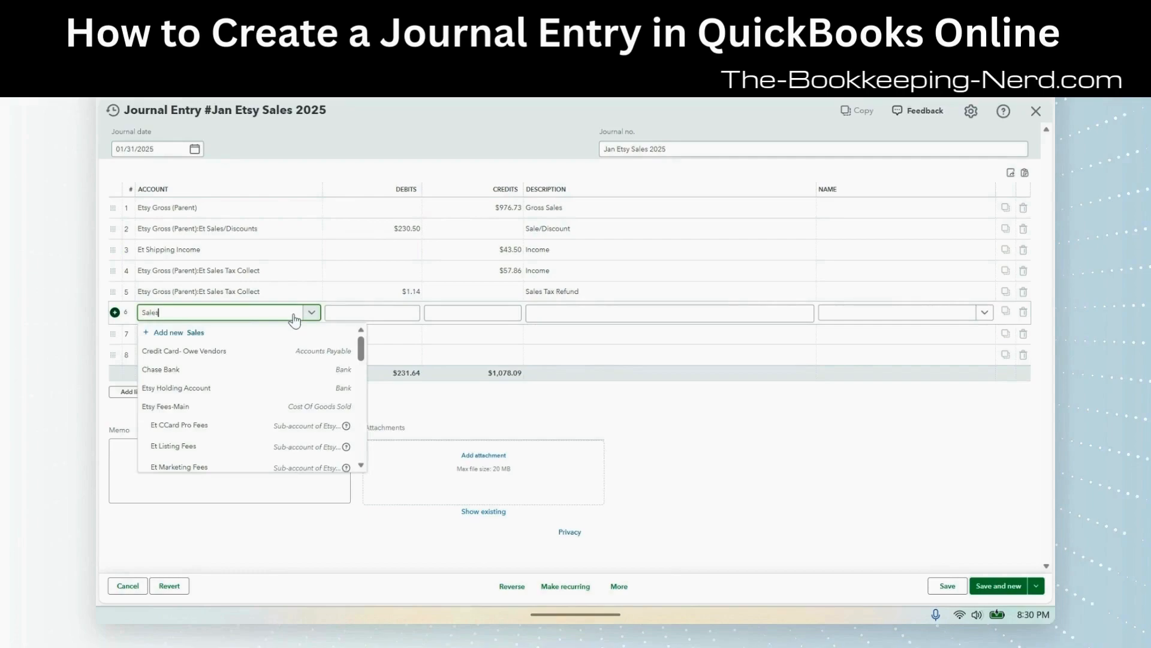
type(" Tax")
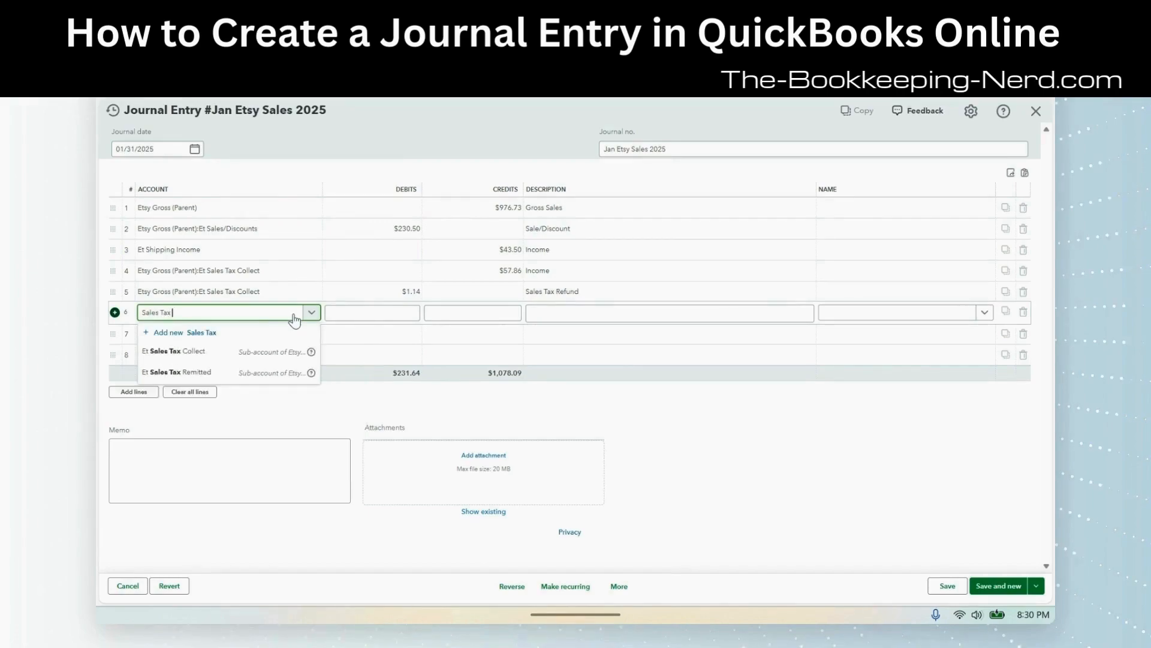
left_click(257, 373)
left_click(414, 314)
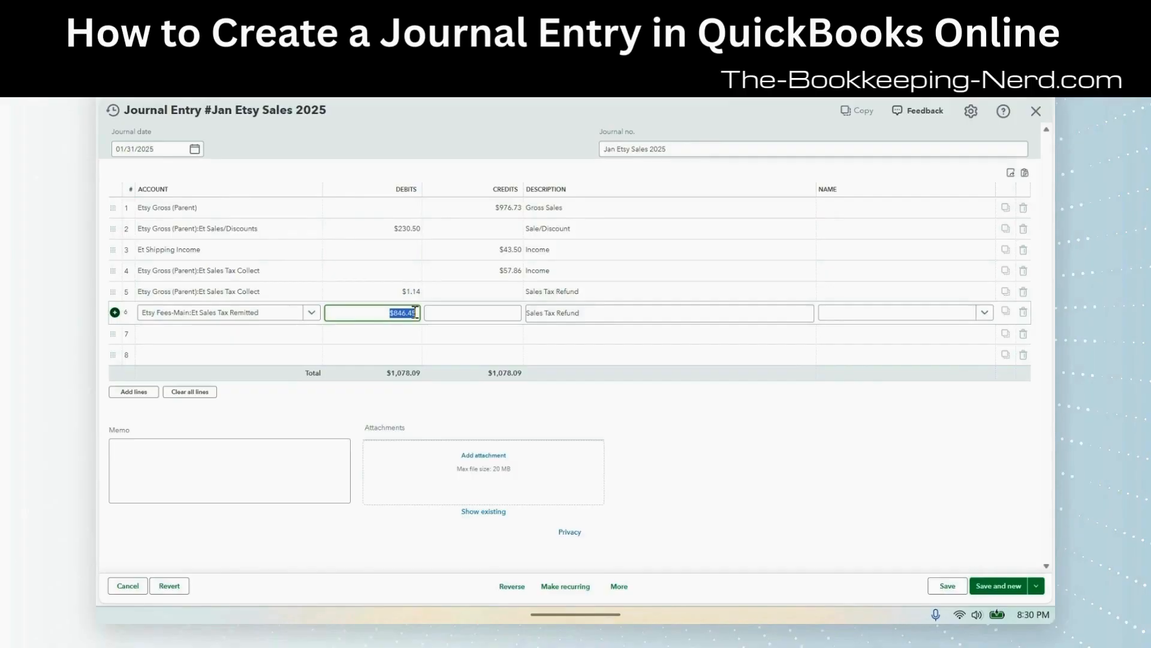
type("56.72")
left_click(588, 315)
type("Etsy pays Sales")
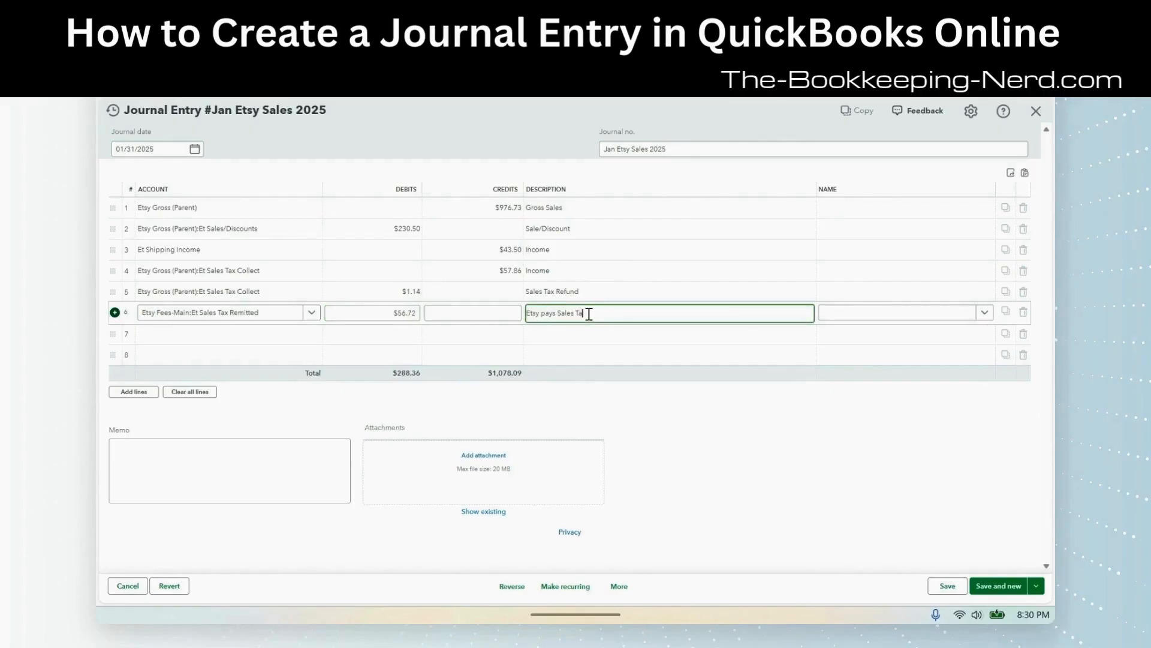
type(" Tax")
Step: Assign the Et Listing Fees sub-account to the seventh line of the journal entry
left_click(277, 338)
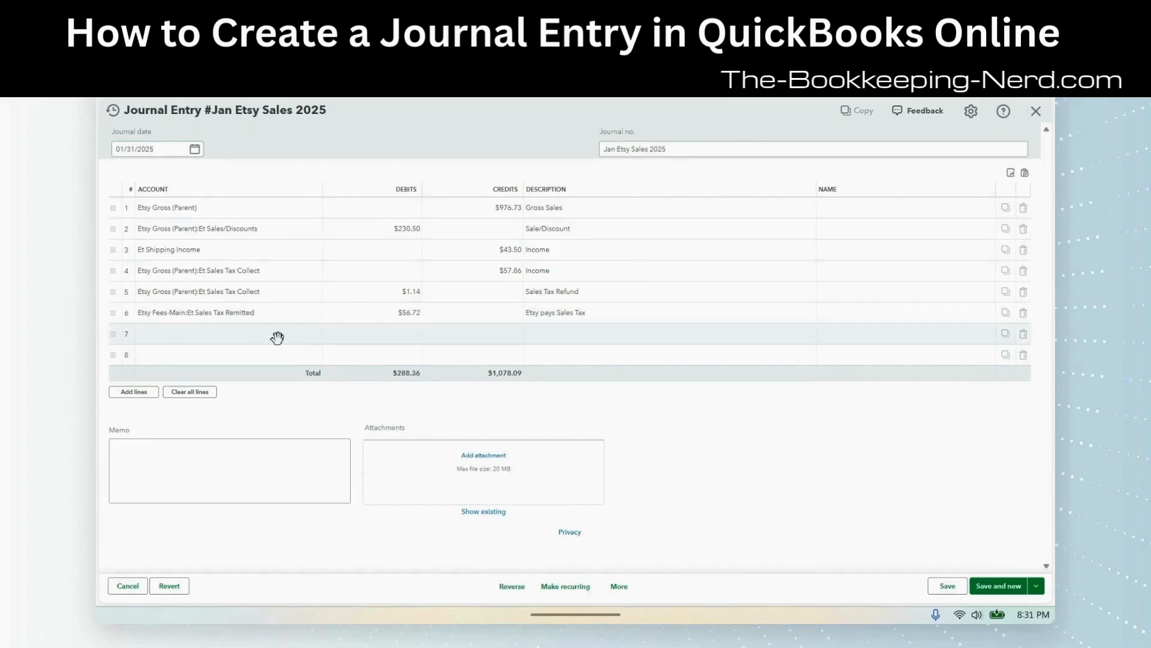
type("Etsy")
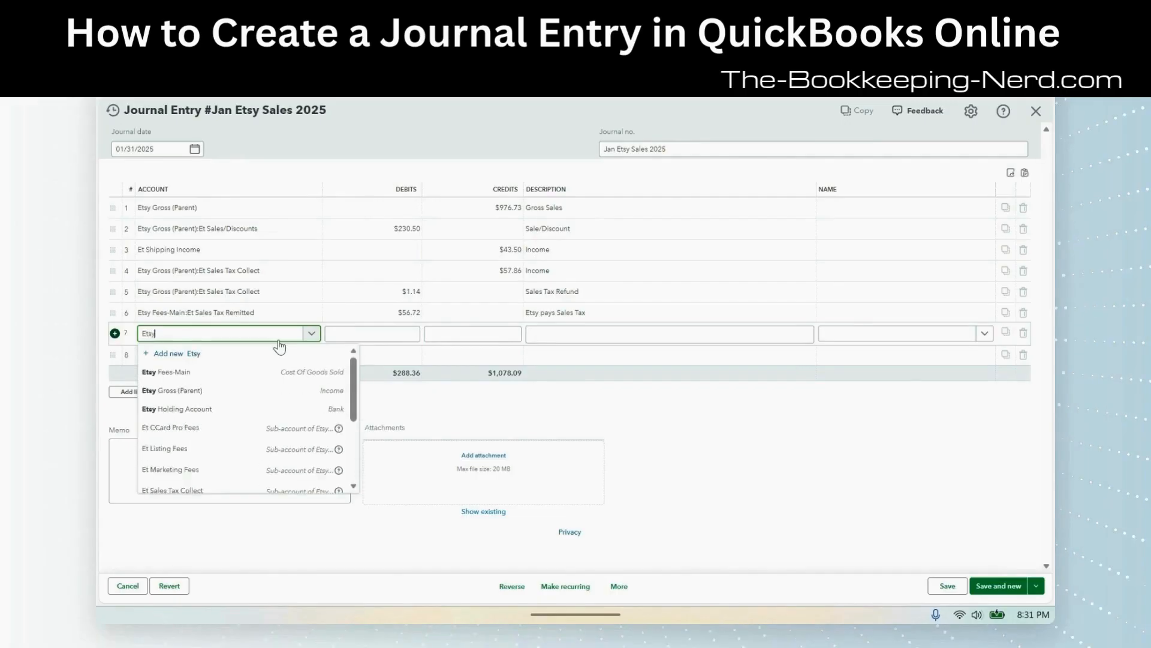
key("BackSpace")
key("BackSpace")
type("Lis")
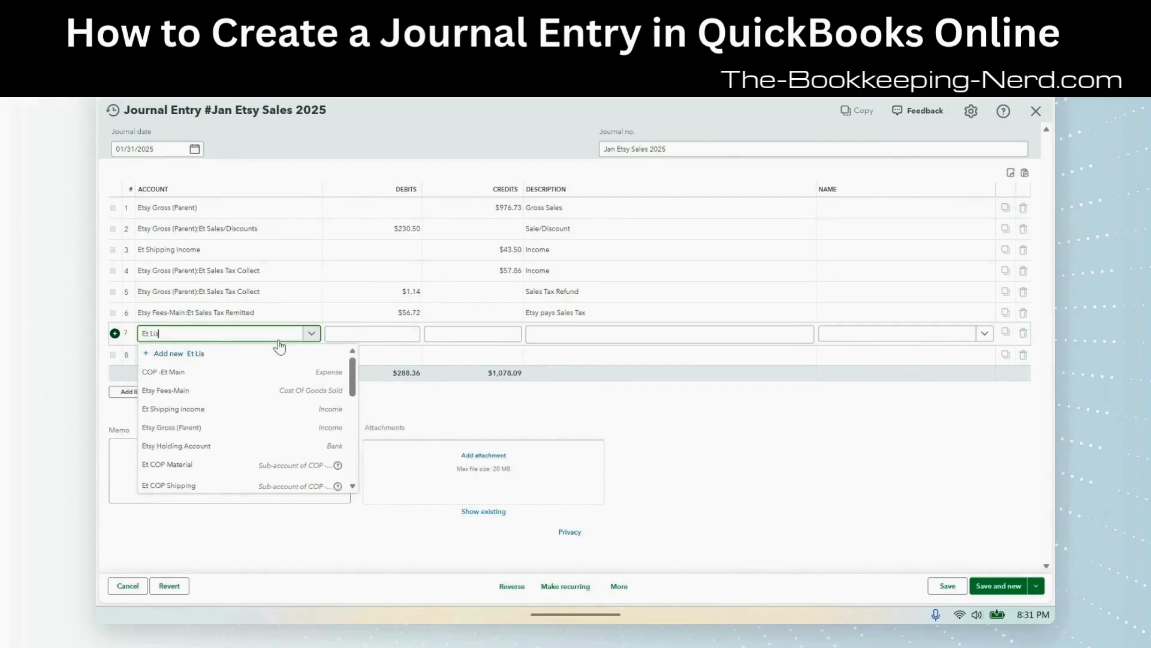
type("ting fees")
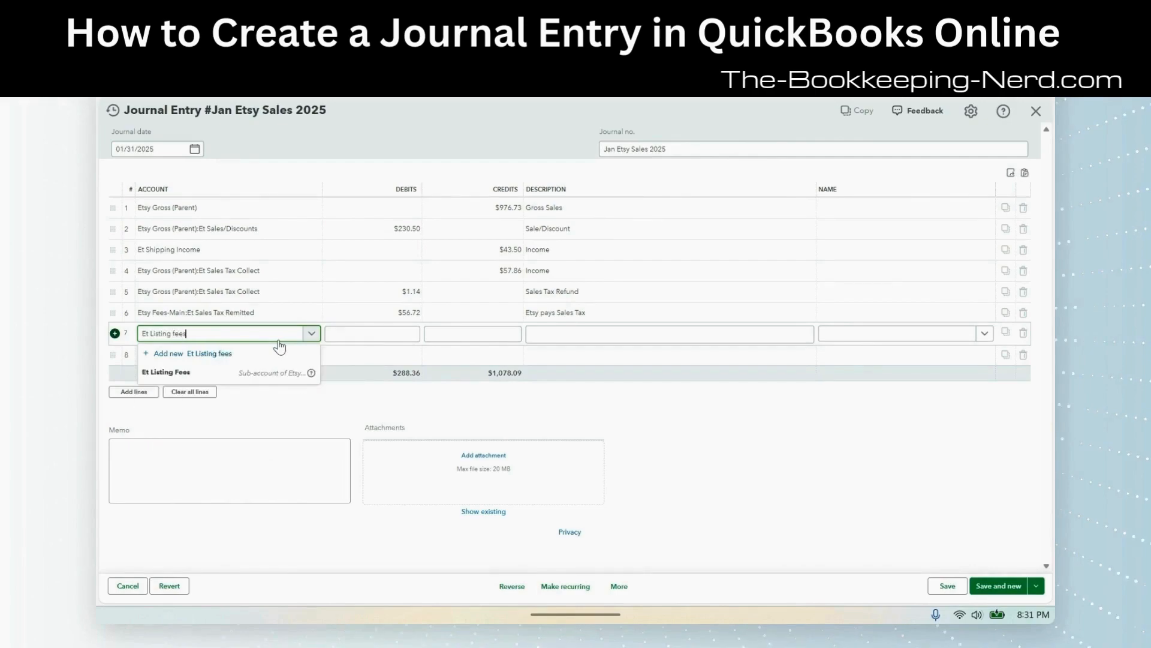
left_click(243, 374)
Step: Enter a debit of 8.20 on the seventh line, checking the listing fees figure in the January 2025 summary image
key("alt+Tab")
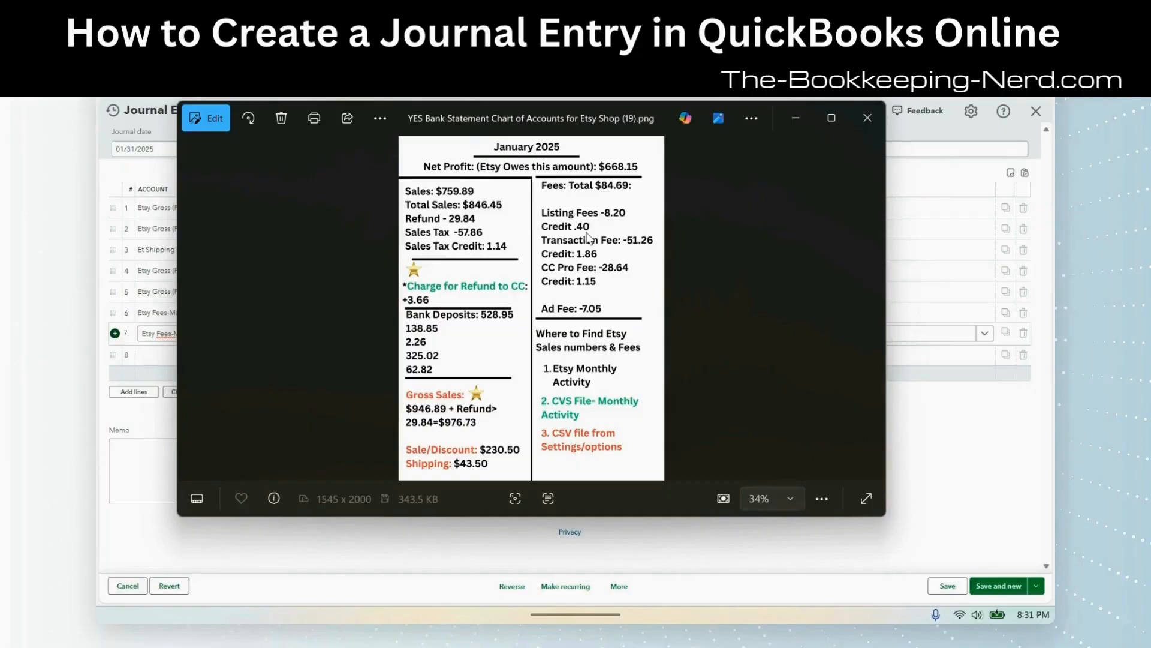
left_click(798, 112)
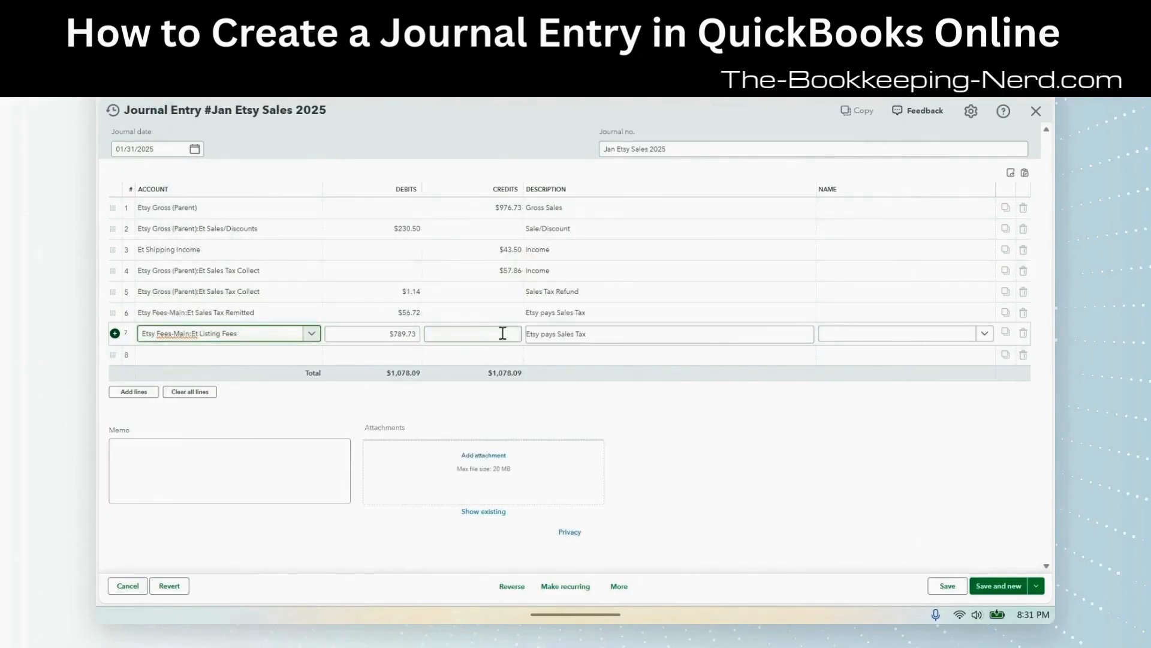
left_click(408, 335)
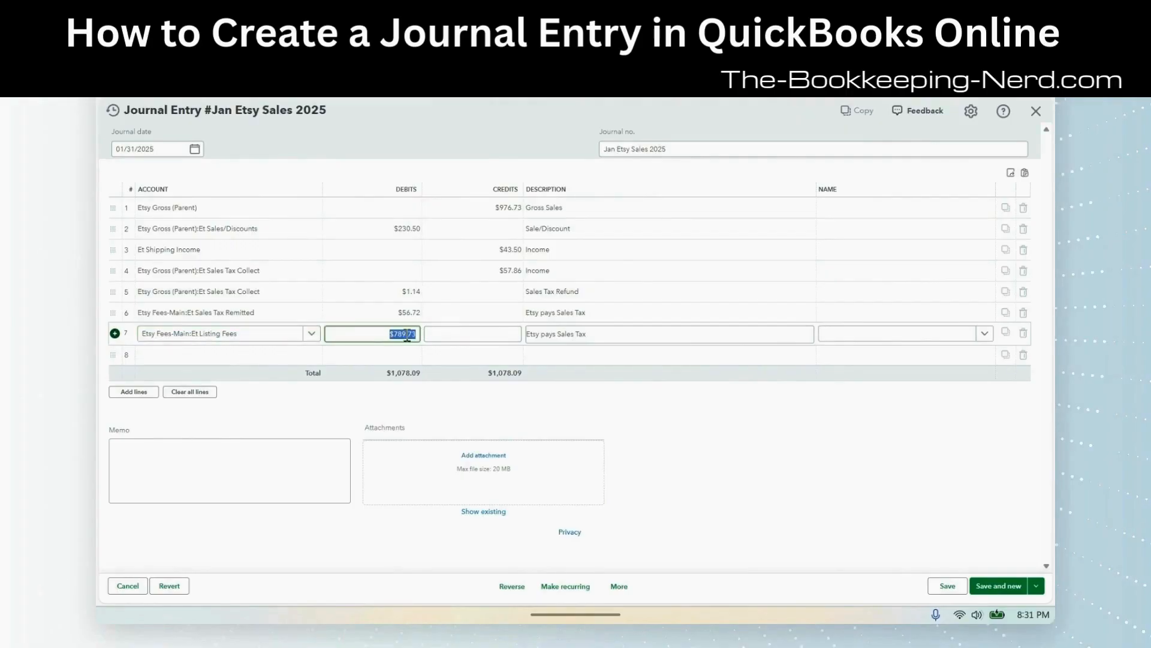
type("8.20")
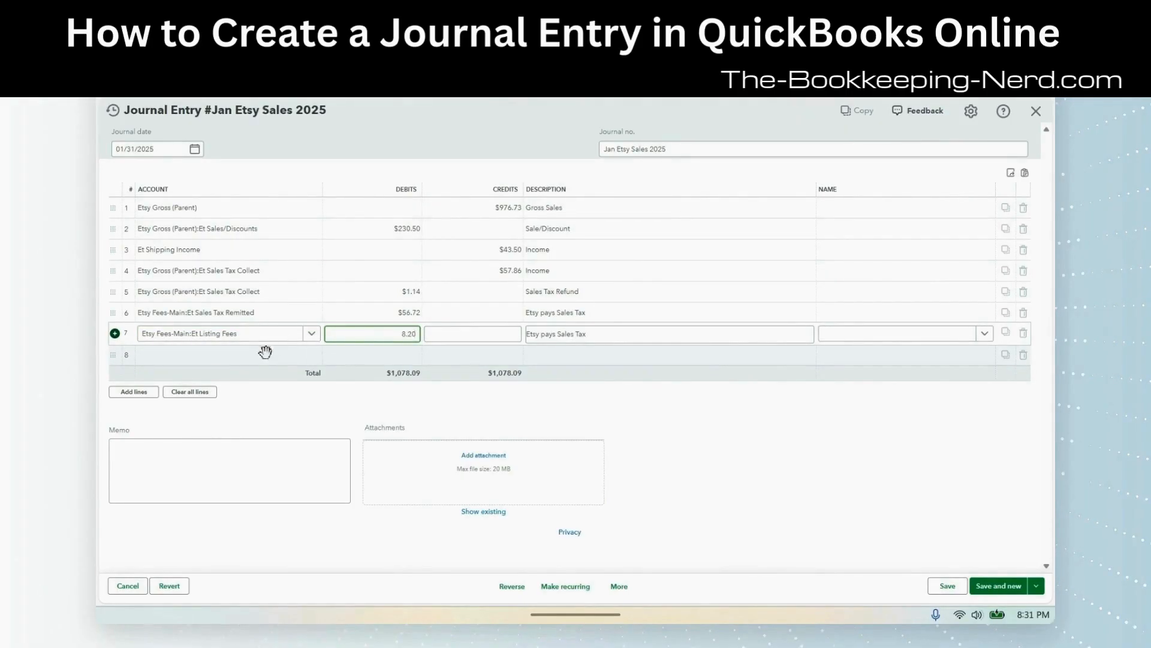
Step: Fill the eighth line with the Et Listing Fees sub-account, a credit of 0.40 and the description "Credit listing fee"
left_click(243, 358)
type("Et fees")
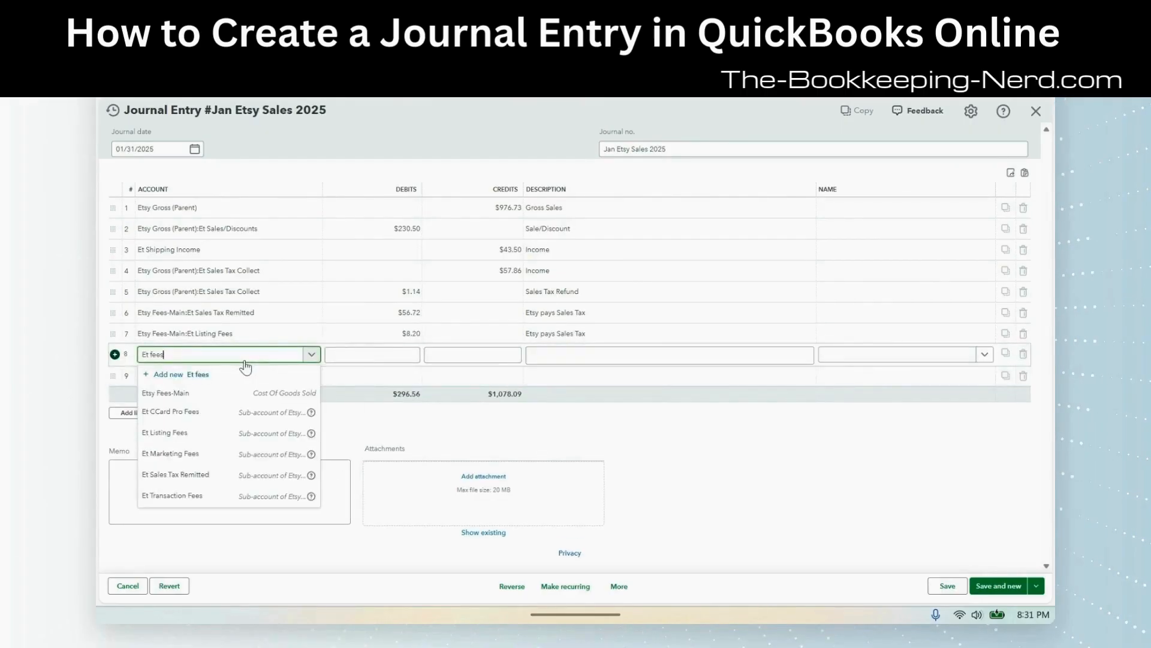
left_click(209, 432)
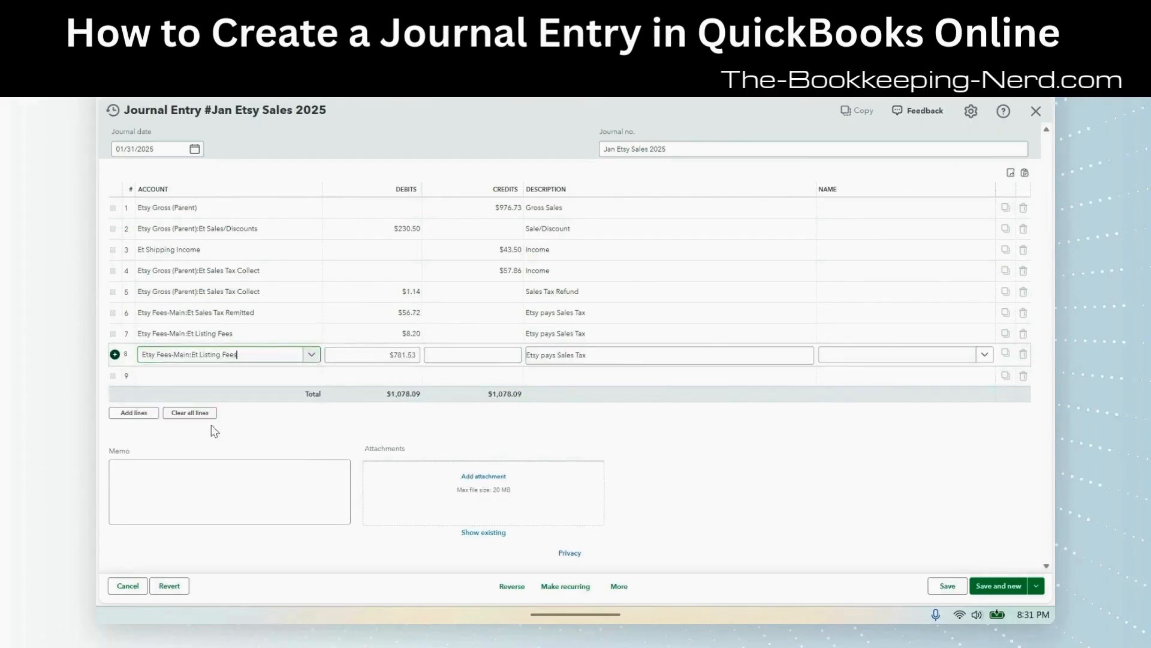
left_click(514, 352)
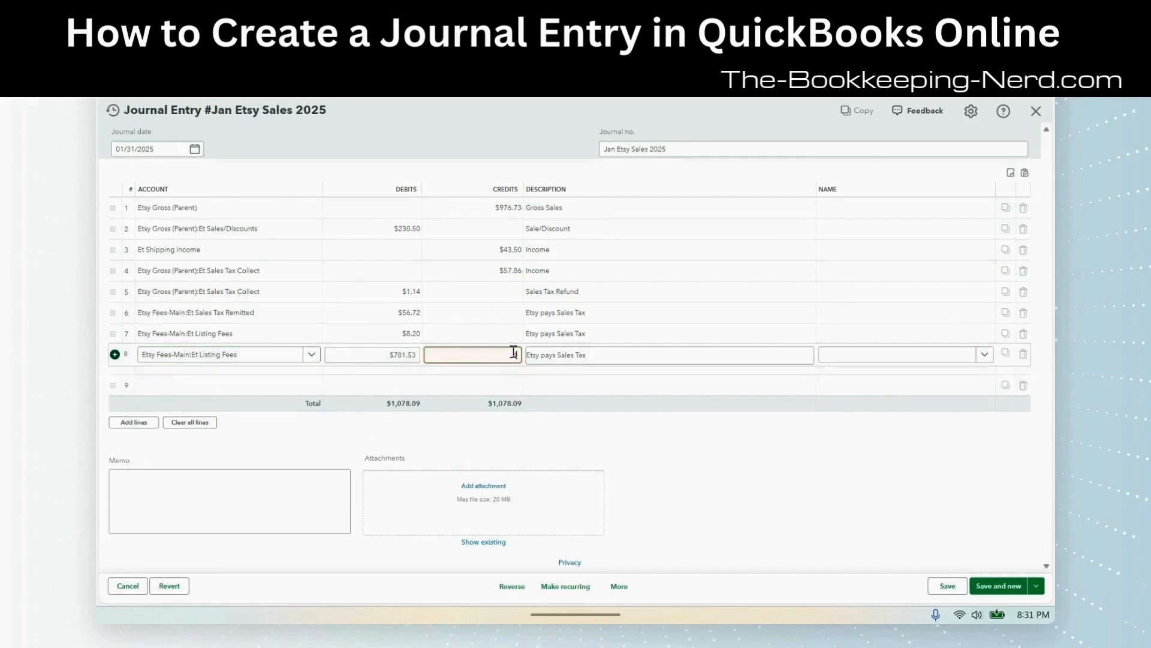
type(".40")
left_click(587, 354)
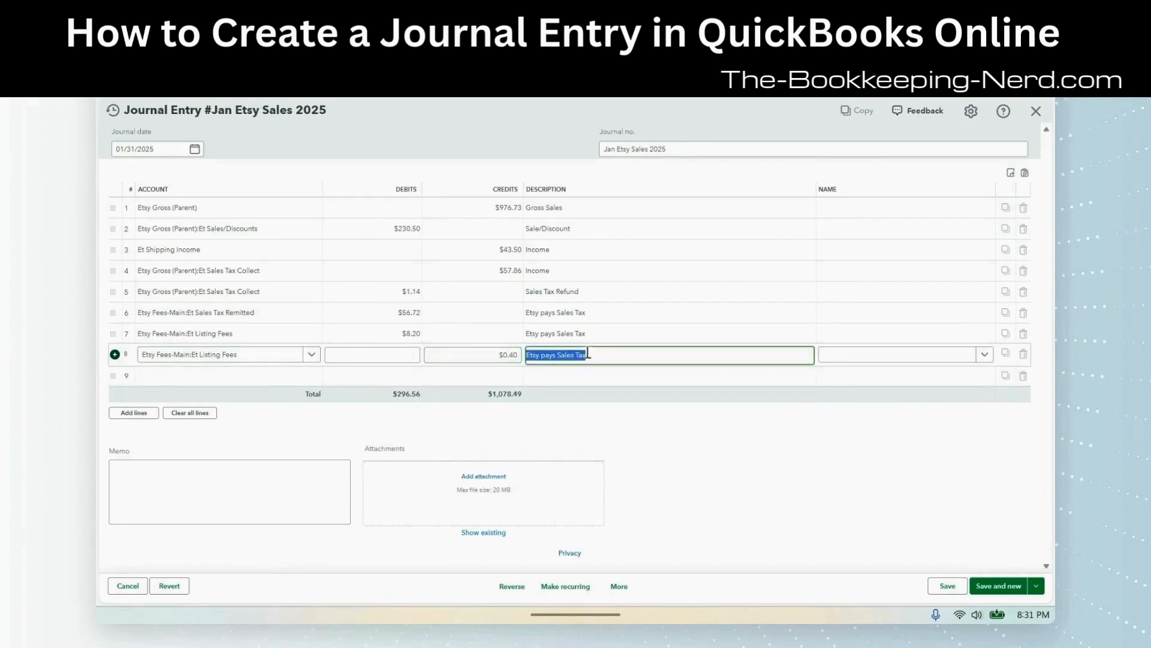
type("Credit listing fee")
Step: Fill the ninth line with the Et Transaction Fees sub-account and a debit of 51.26, and clear its description
left_click(253, 376)
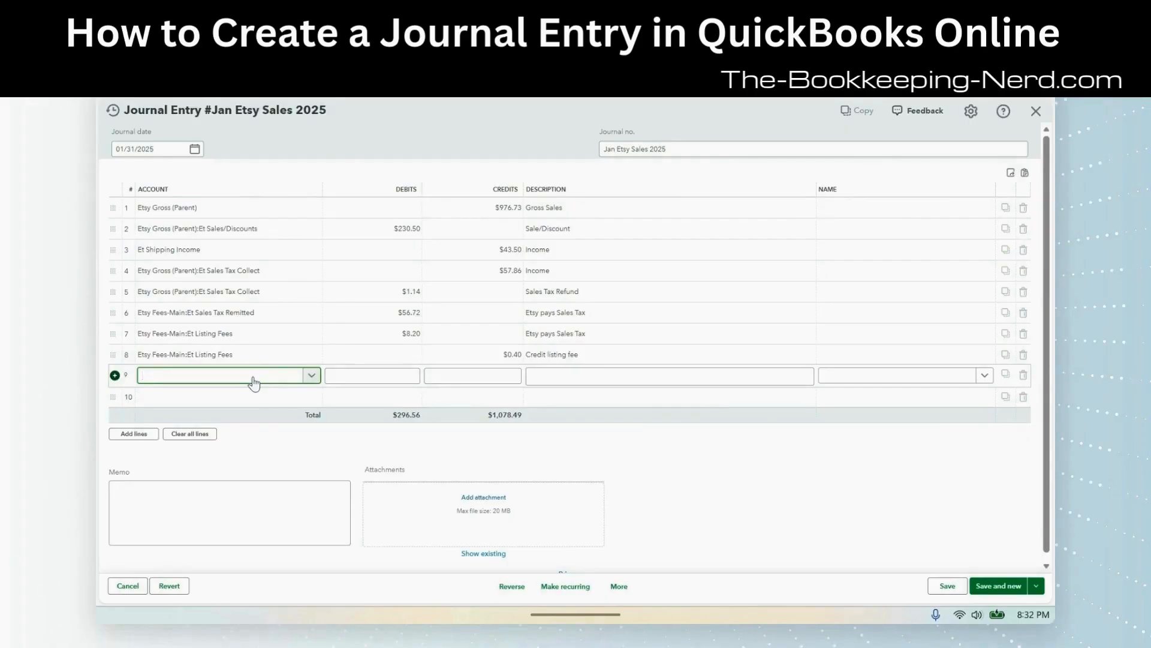
type("Et Transaction fees")
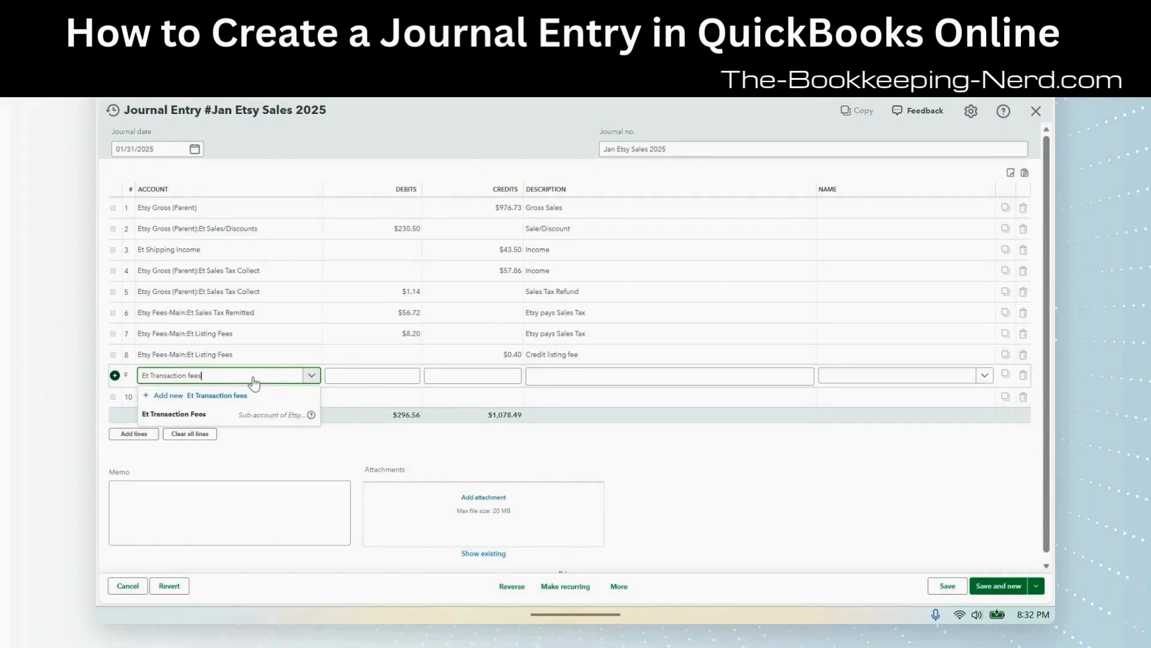
left_click(260, 414)
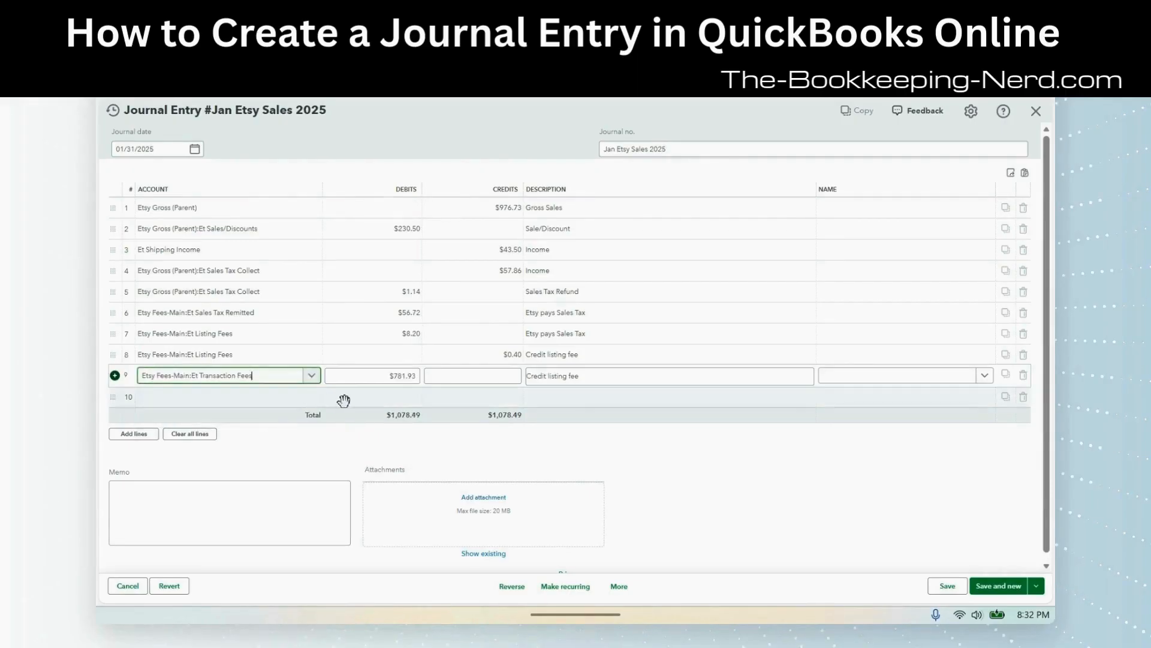
left_click(418, 376)
key("BackSpace")
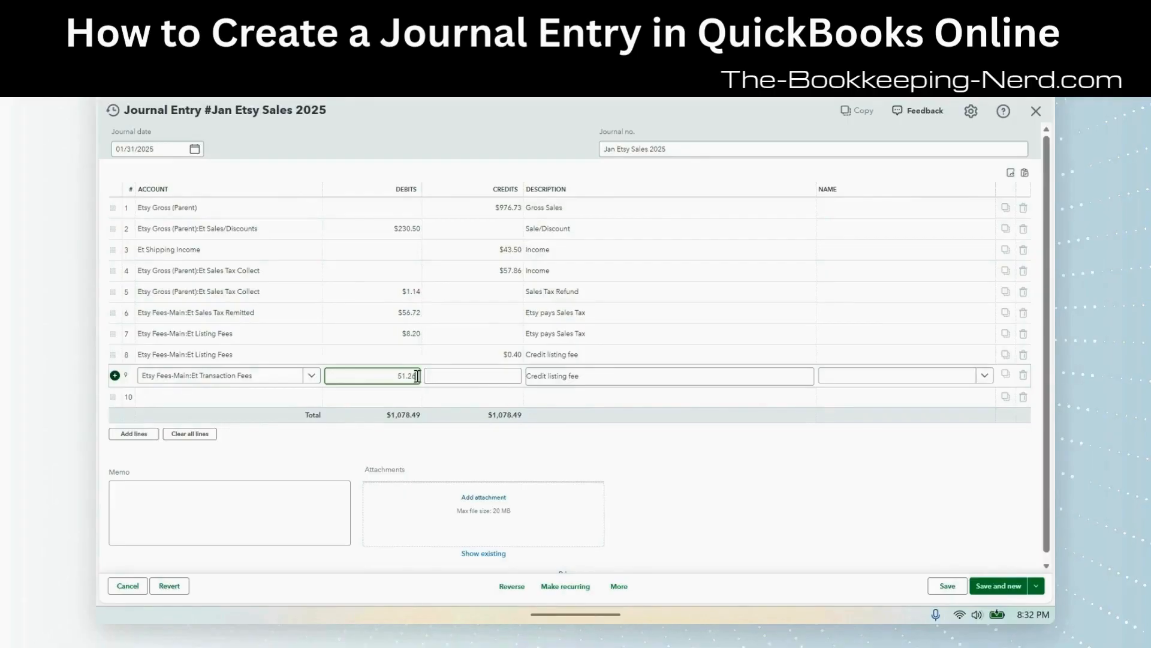
left_click(577, 376)
key("BackSpace")
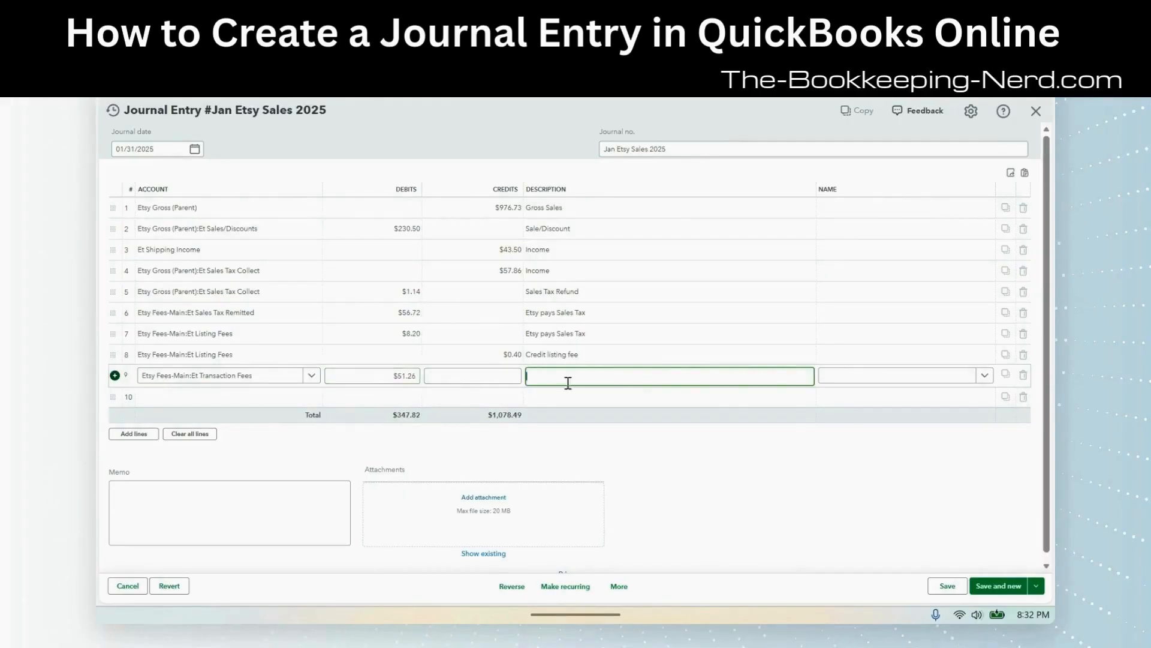
left_click(212, 402)
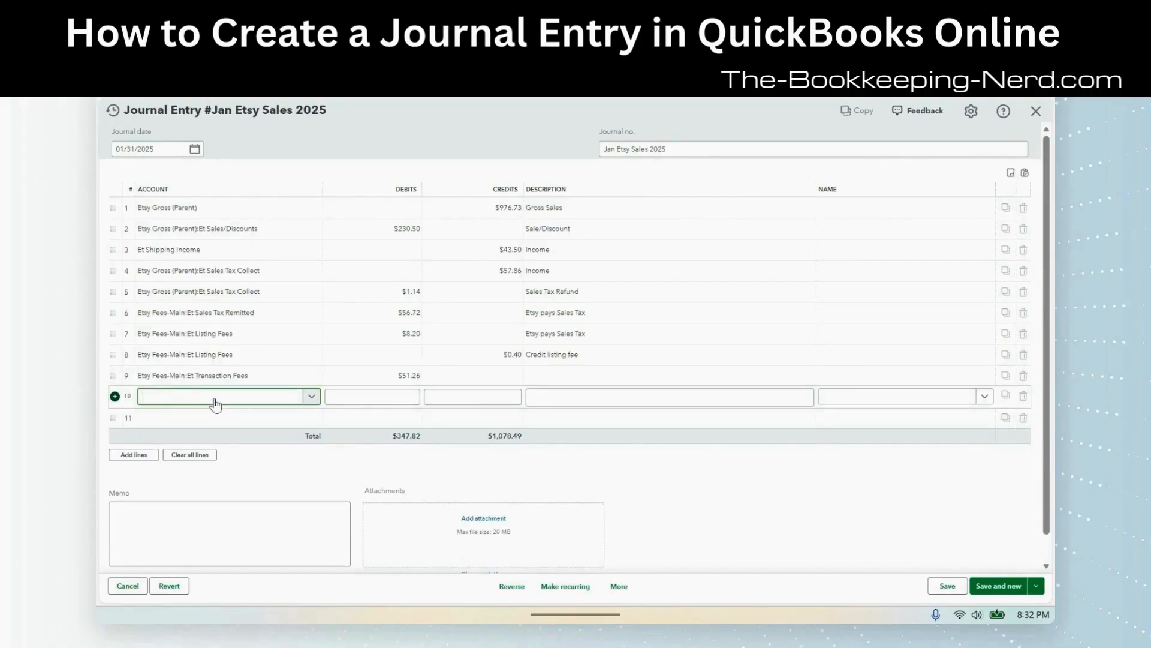
Step: Fill the tenth line with the Et Transaction Fees sub-account, a credit of 1.86 and the description "Credit Trans fee"
type("Fees")
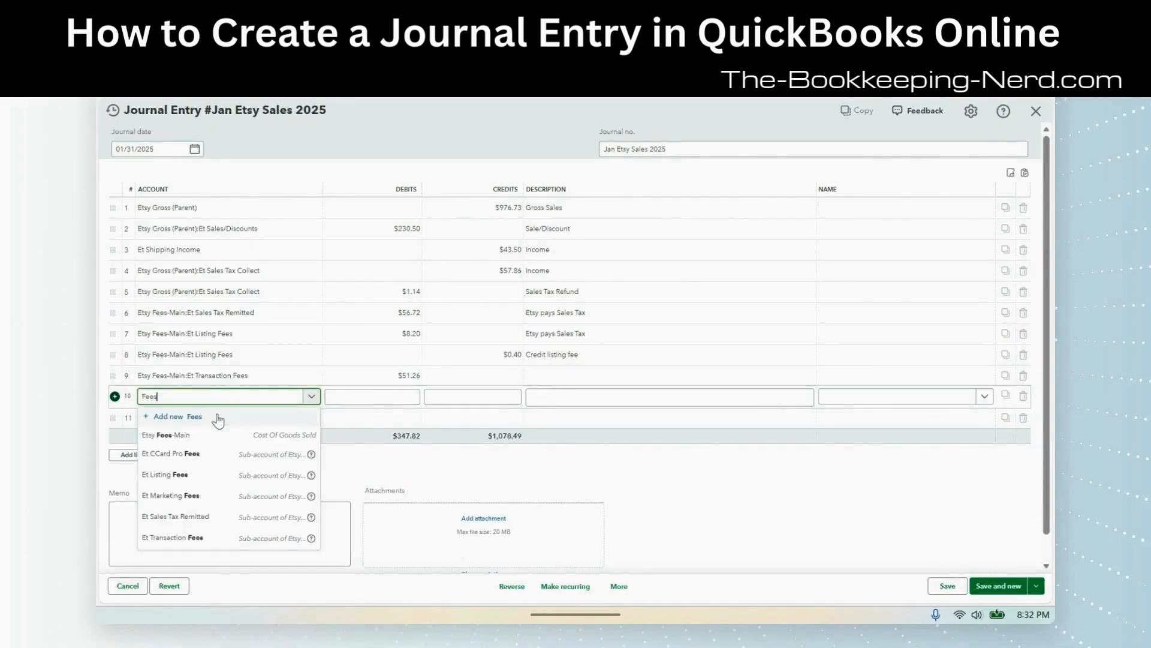
left_click(225, 538)
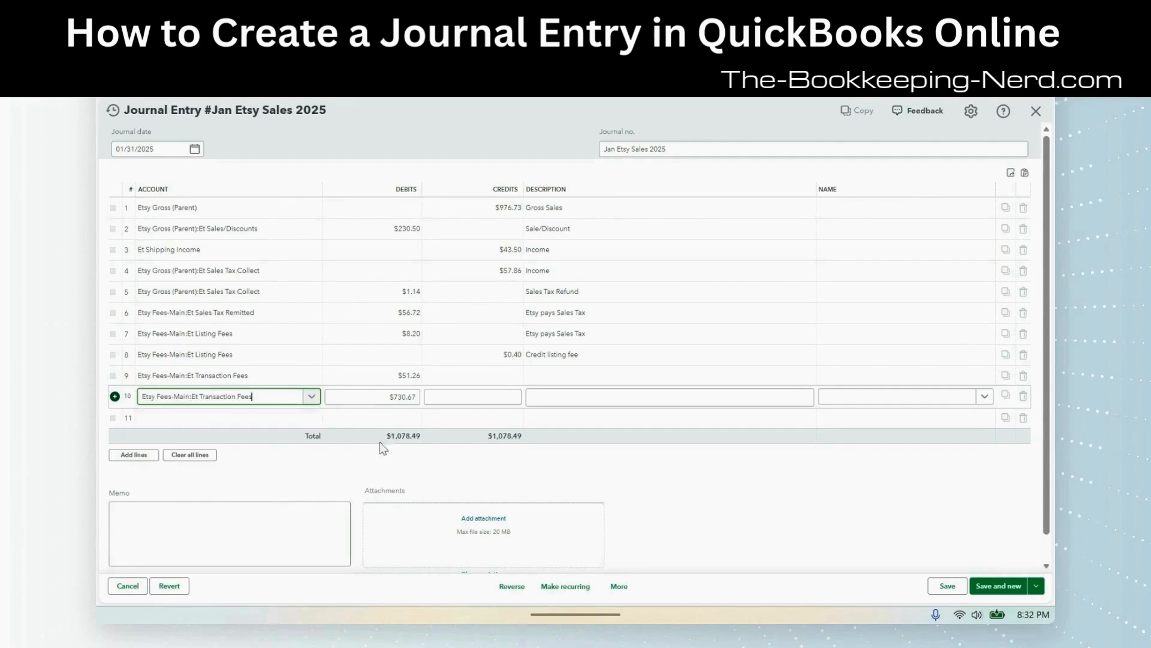
left_click(509, 395)
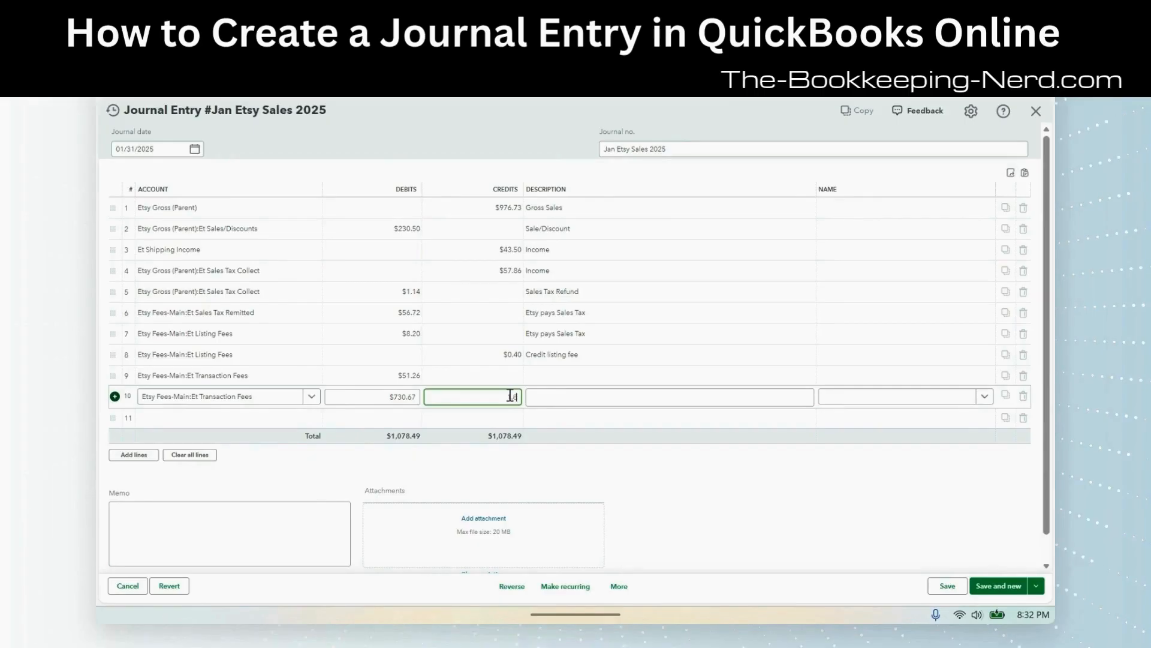
left_click(562, 397)
type("Credit Trans fee")
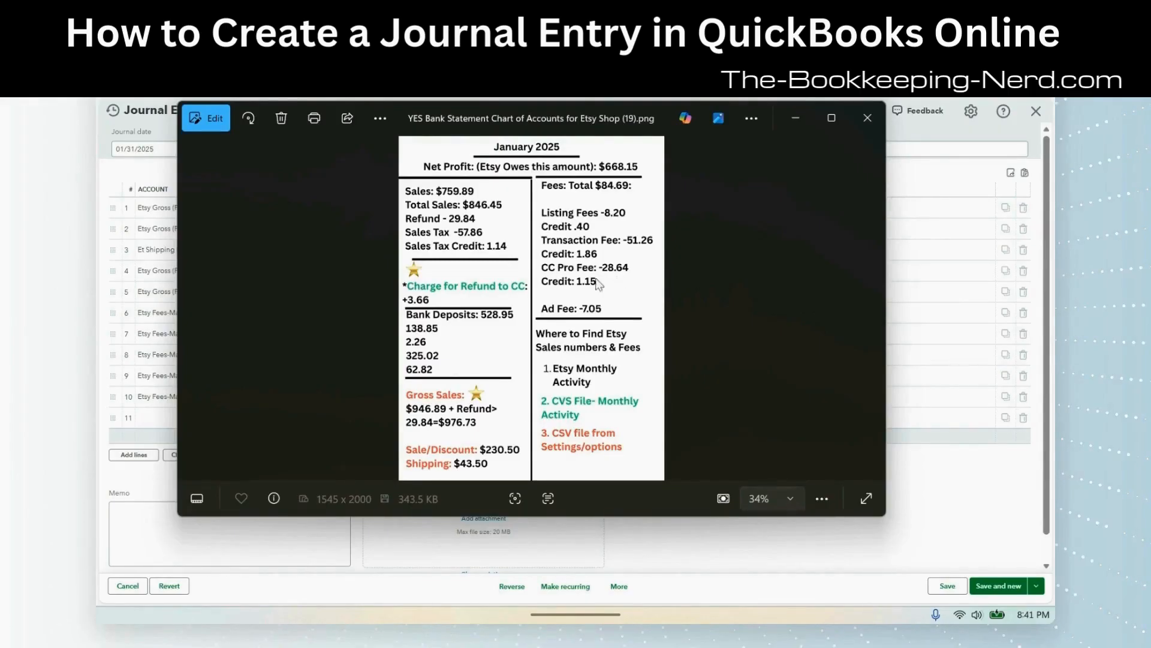
Step: Fill the eleventh line with the Et CCard Pro Fees sub-account and a debit of 28.64, and clear its description
left_click(796, 119)
left_click(252, 419)
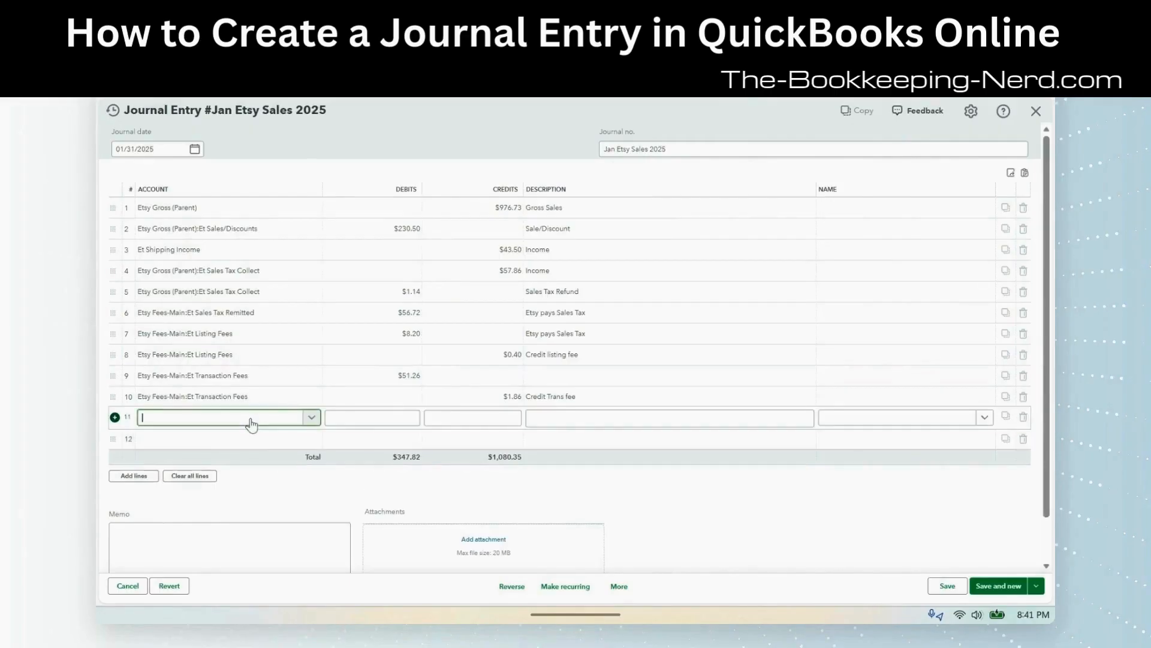
type("fees")
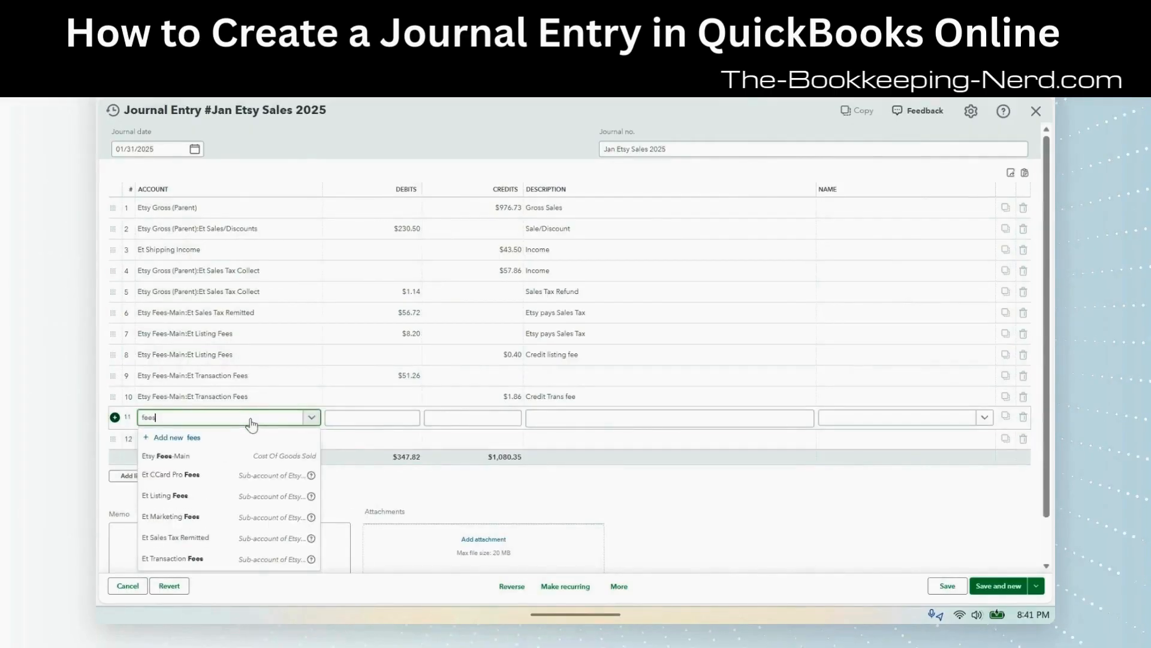
left_click(213, 478)
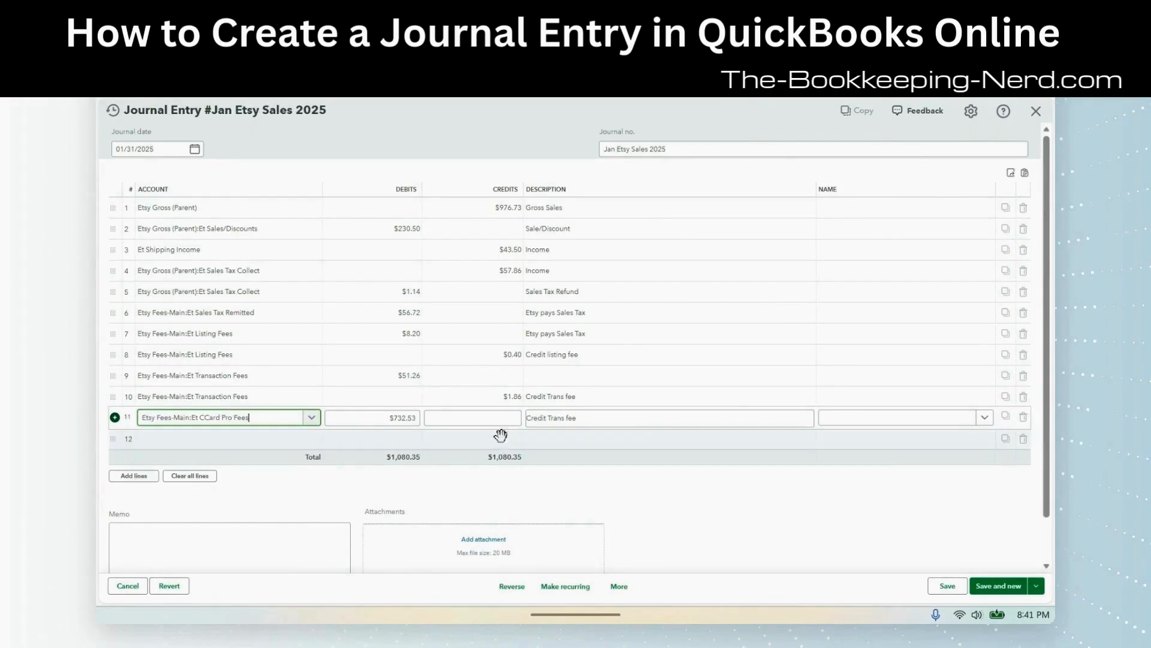
left_click(416, 415)
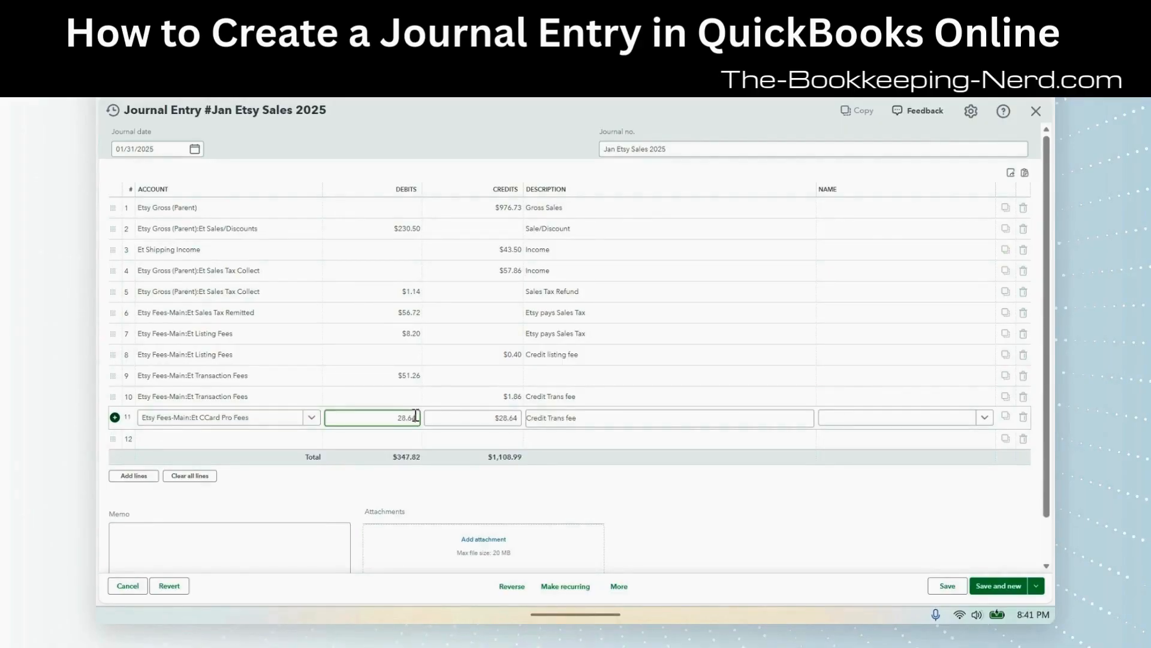
triple_click(565, 419)
key("BackSpace")
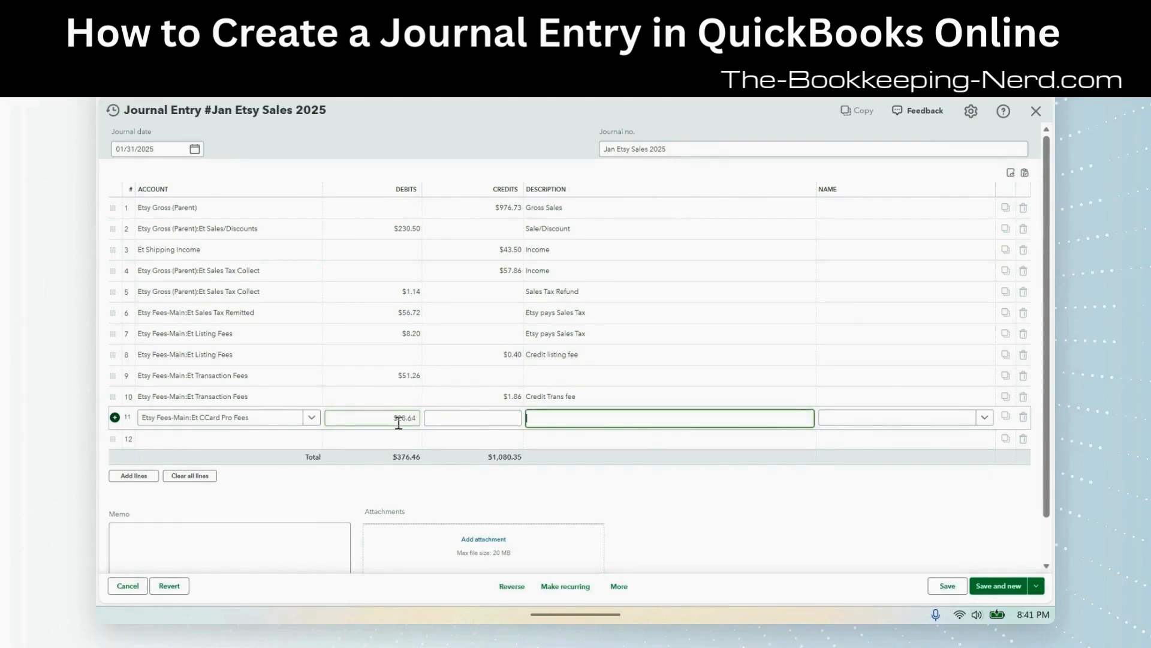
Step: Fill the twelfth line with the Et CCard Pro Fees sub-account, a credit of 1.15 and the description "credit"
left_click(279, 438)
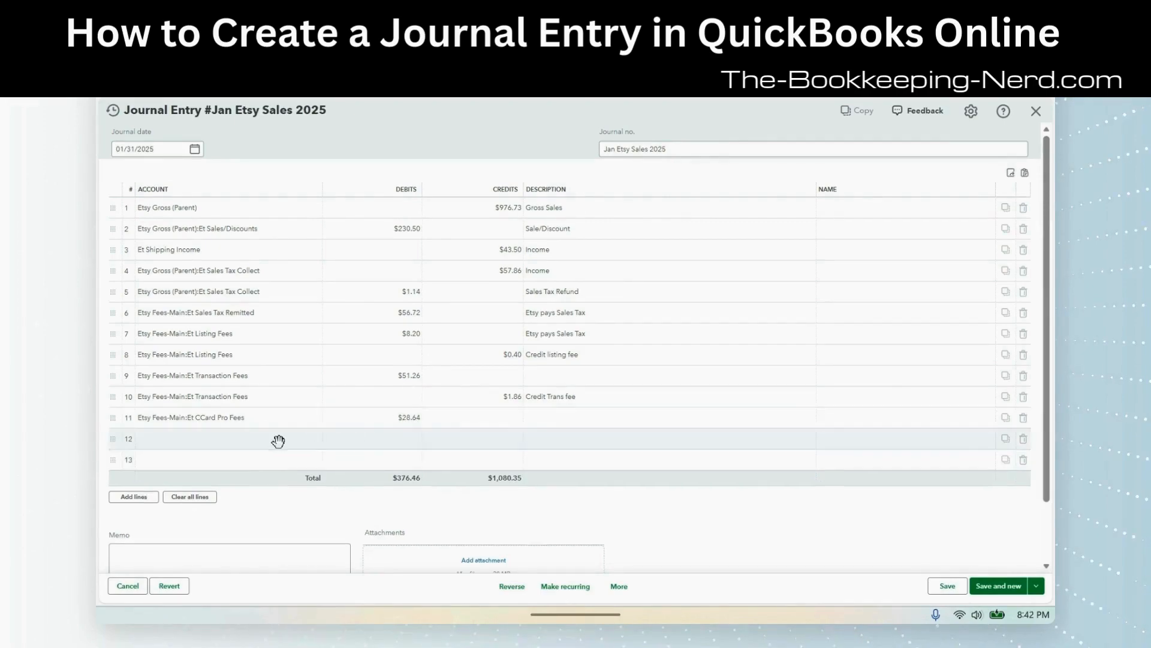
type("fees")
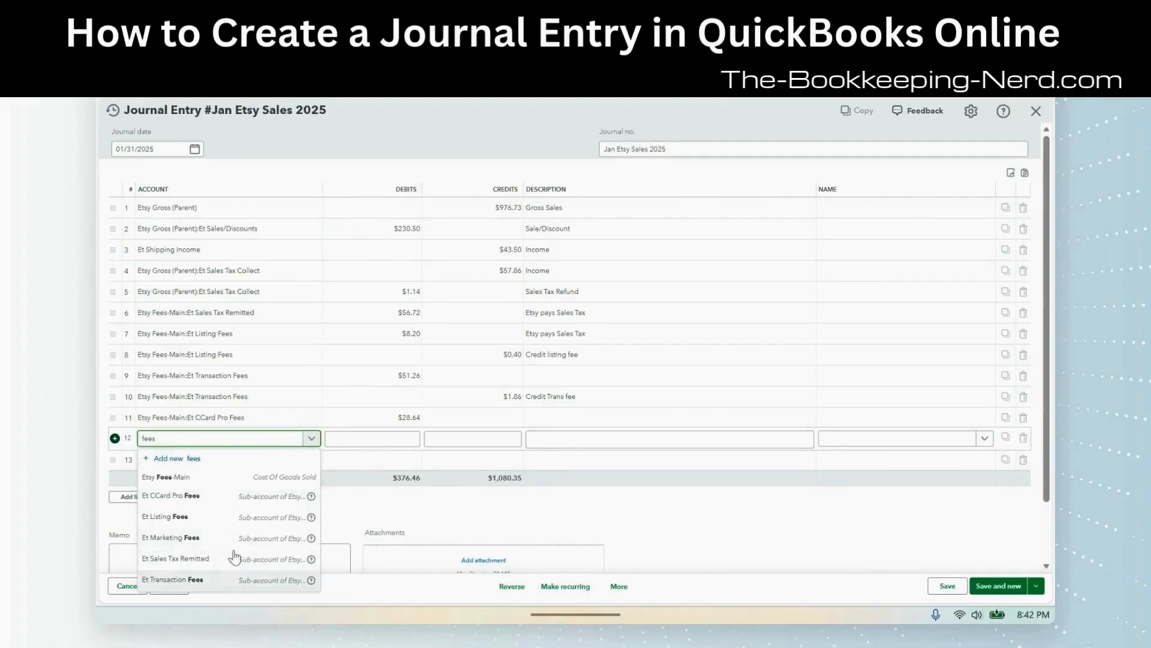
left_click(223, 501)
left_click(507, 439)
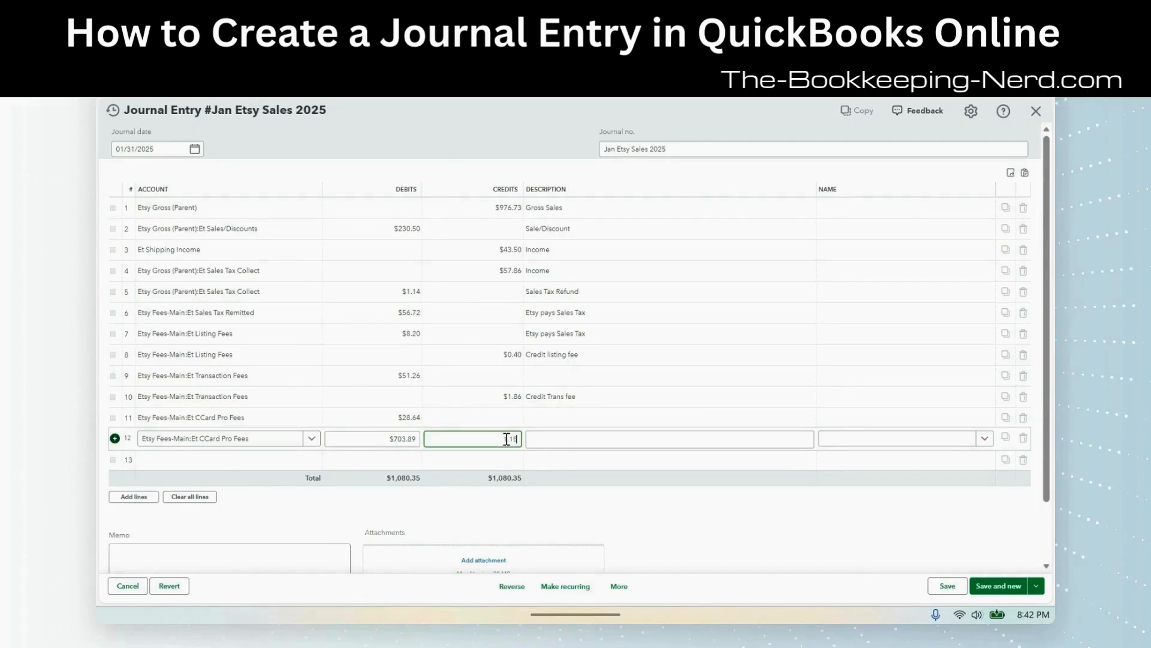
type("1.15")
left_click(556, 441)
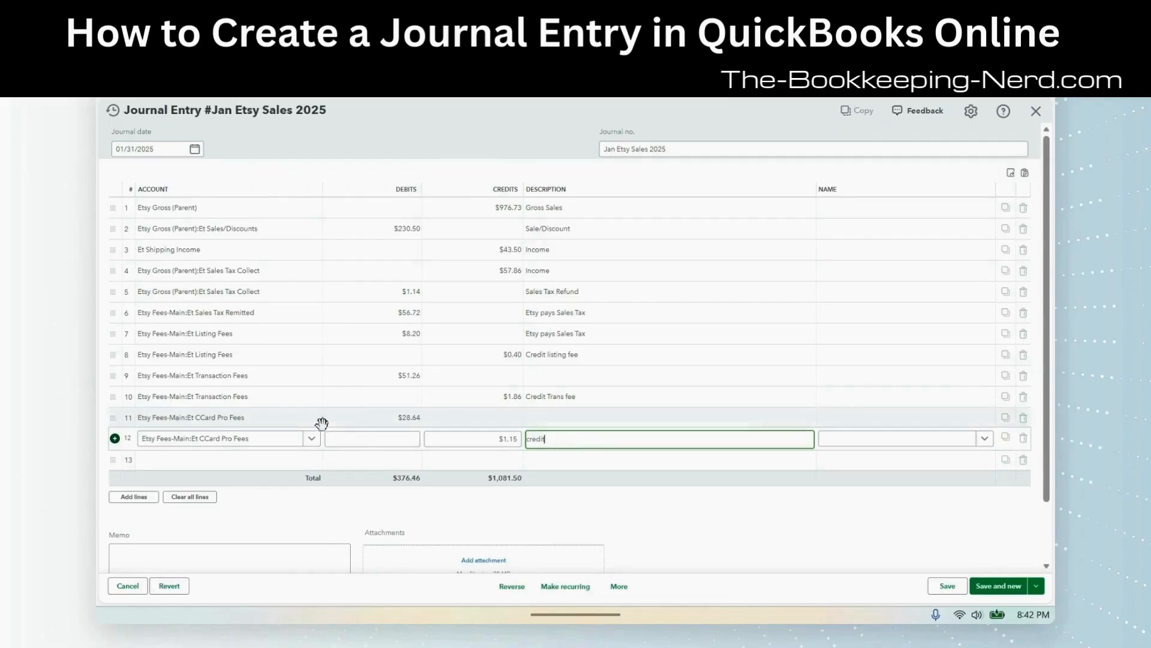
Step: Fill the thirteenth line with the Et Marketing Fees sub-account, a debit of 7.05 and the description "ad fees"
left_click(257, 461)
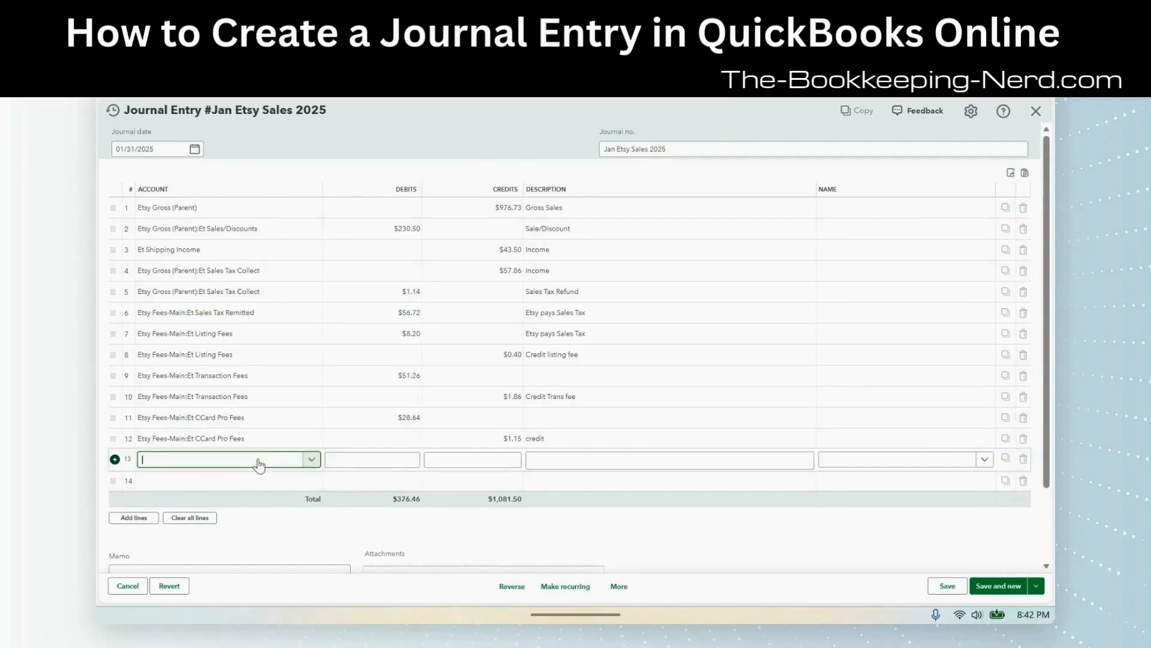
type("et mar")
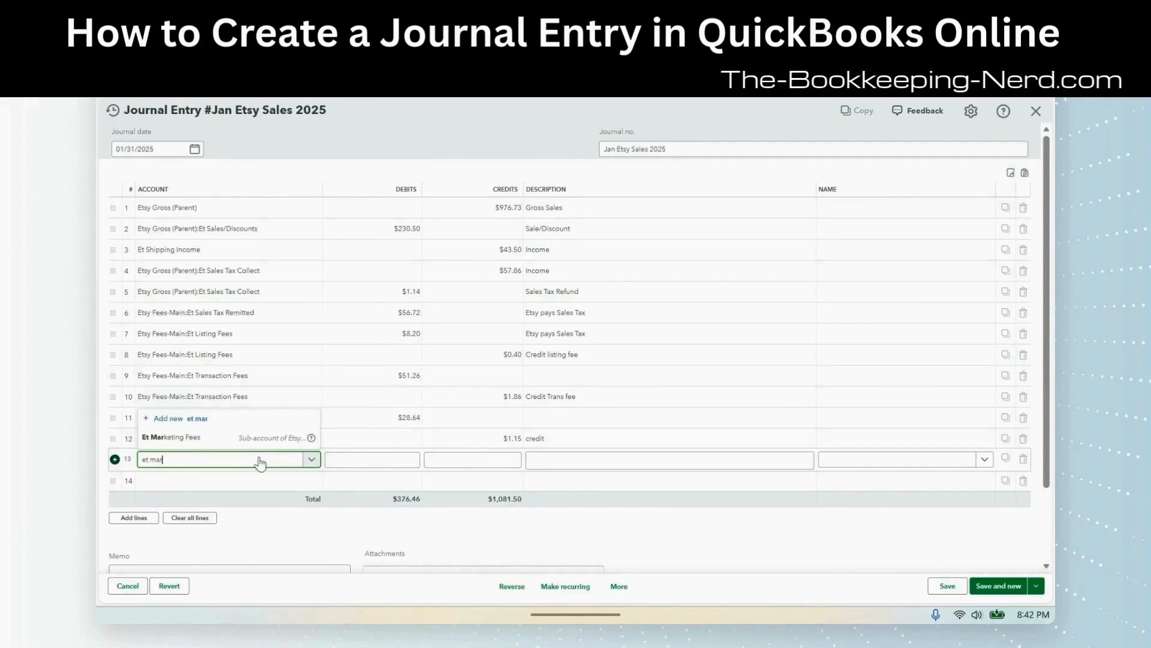
left_click(246, 438)
left_click(417, 460)
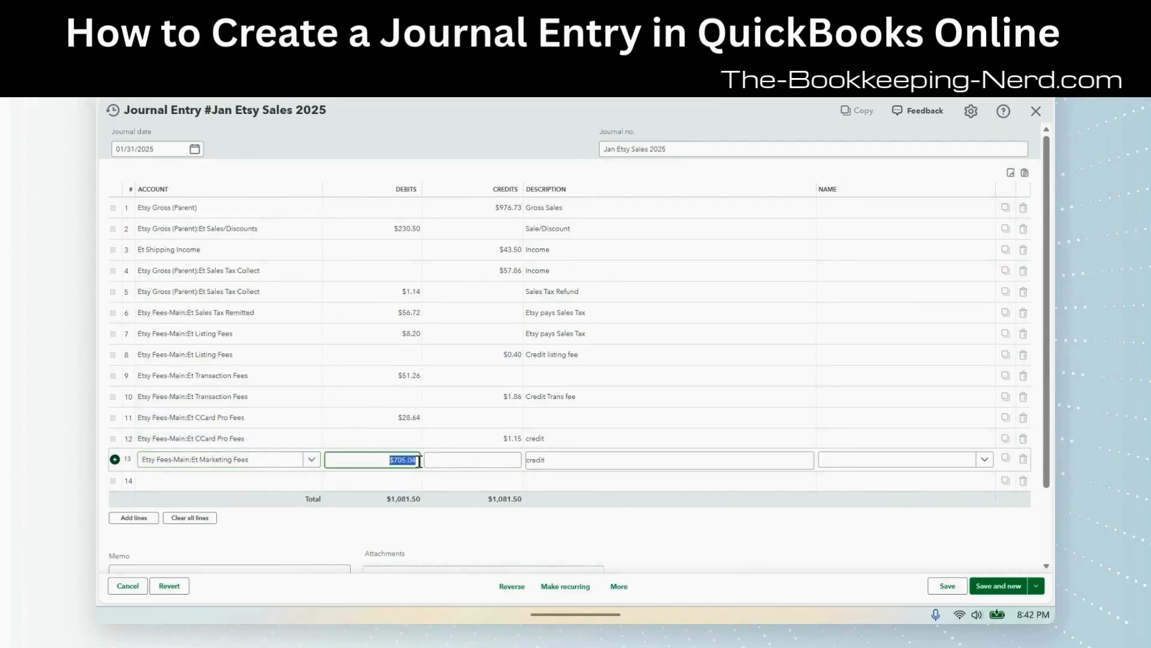
type("7.05")
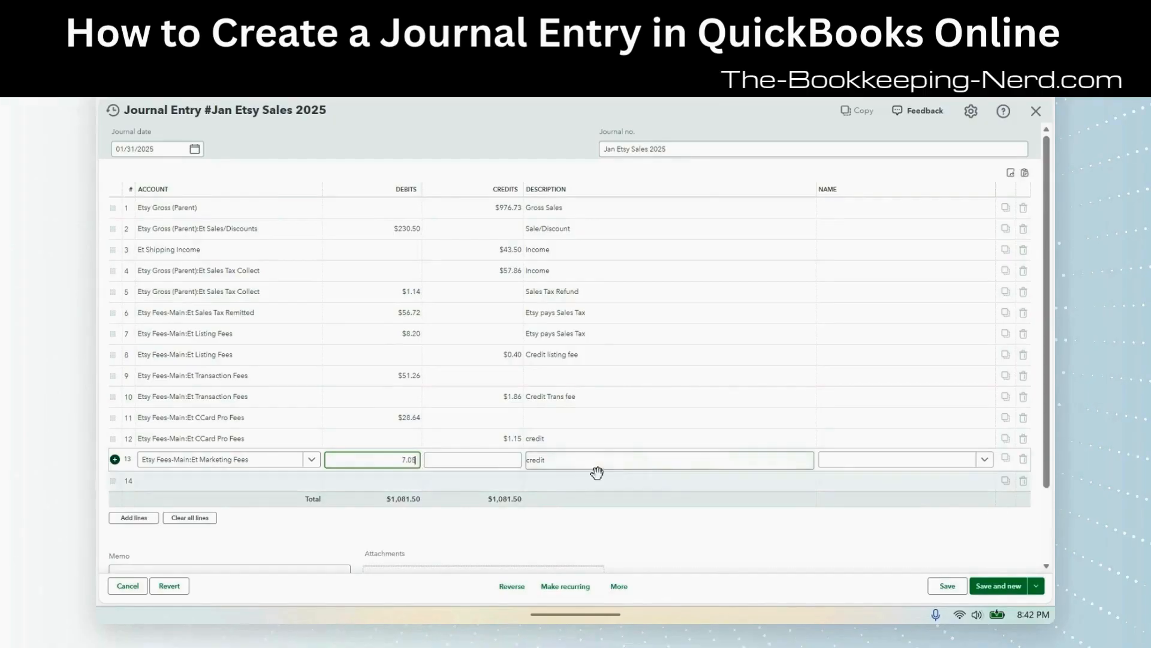
left_click(571, 462)
type("ad fe")
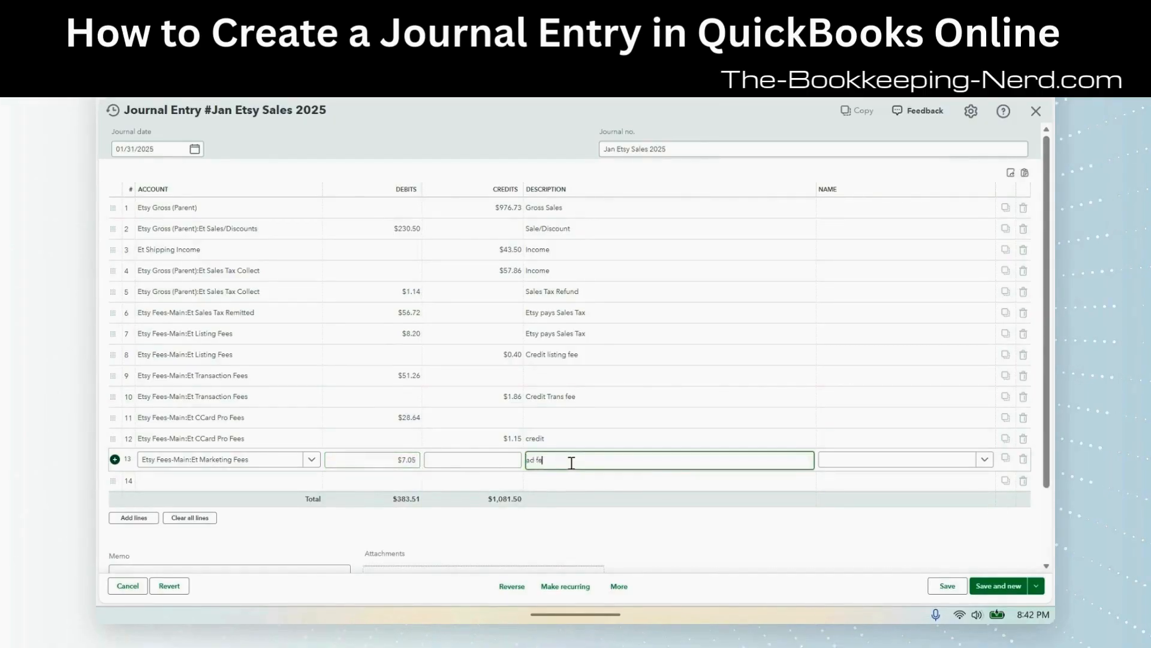
type("es")
Step: Check the refund in the January 2025 summary image and fill the fourteenth line with Et Refund/Returns, a debit of 29.84 and "Refund to customer"
left_click(264, 483)
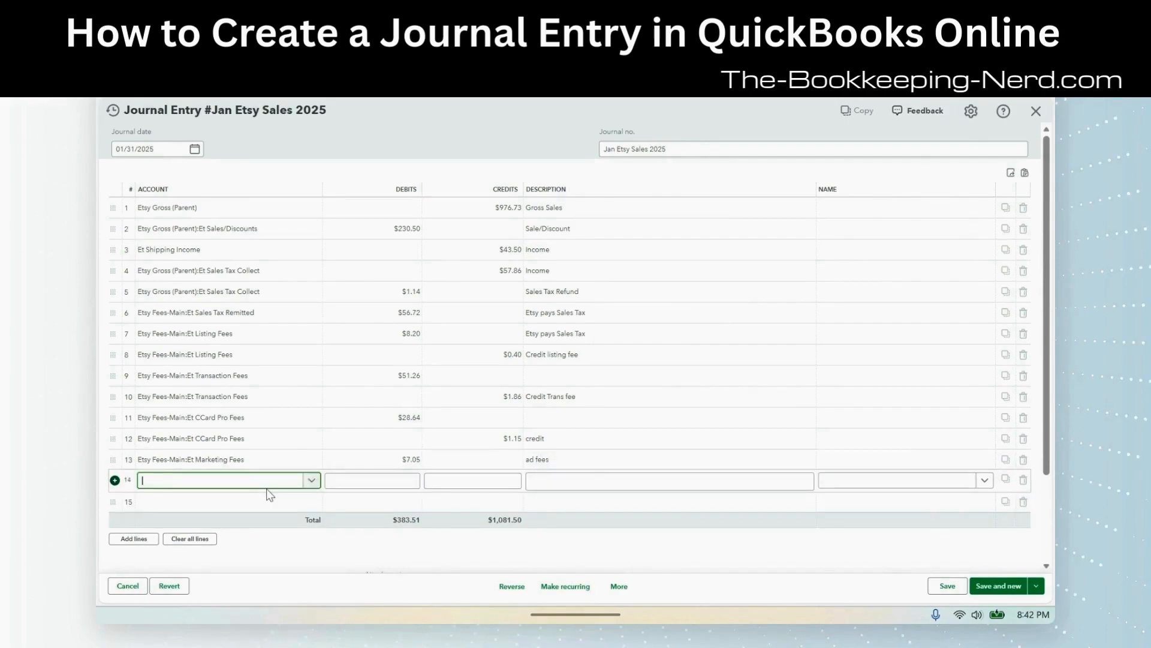
key("alt+Tab")
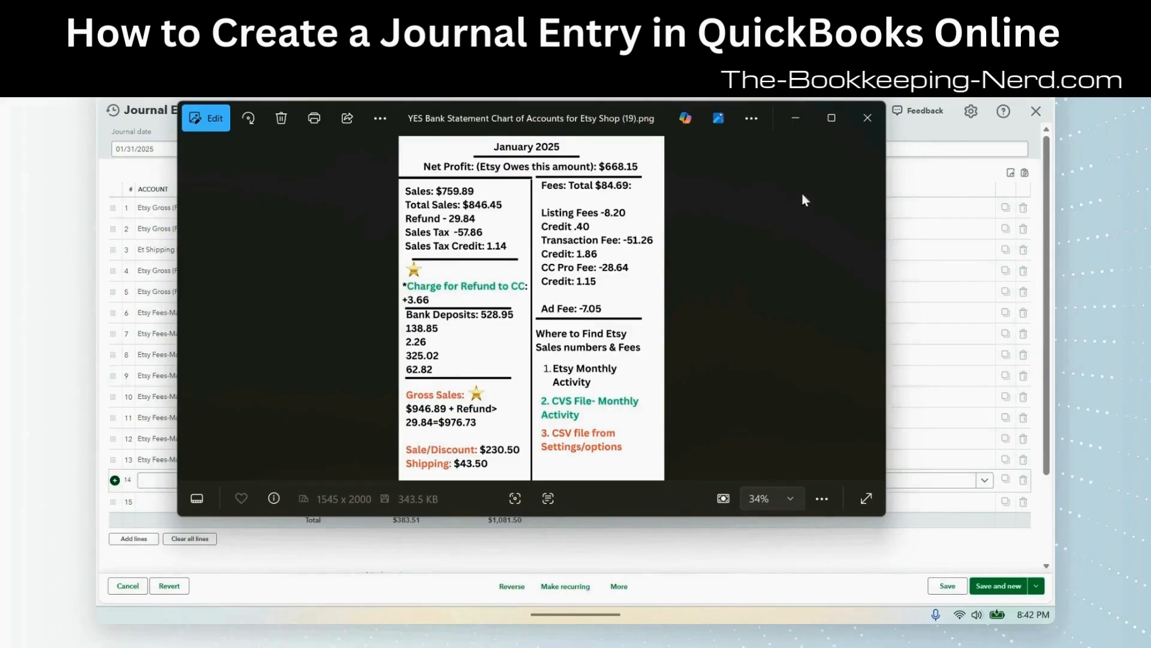
left_click(798, 118)
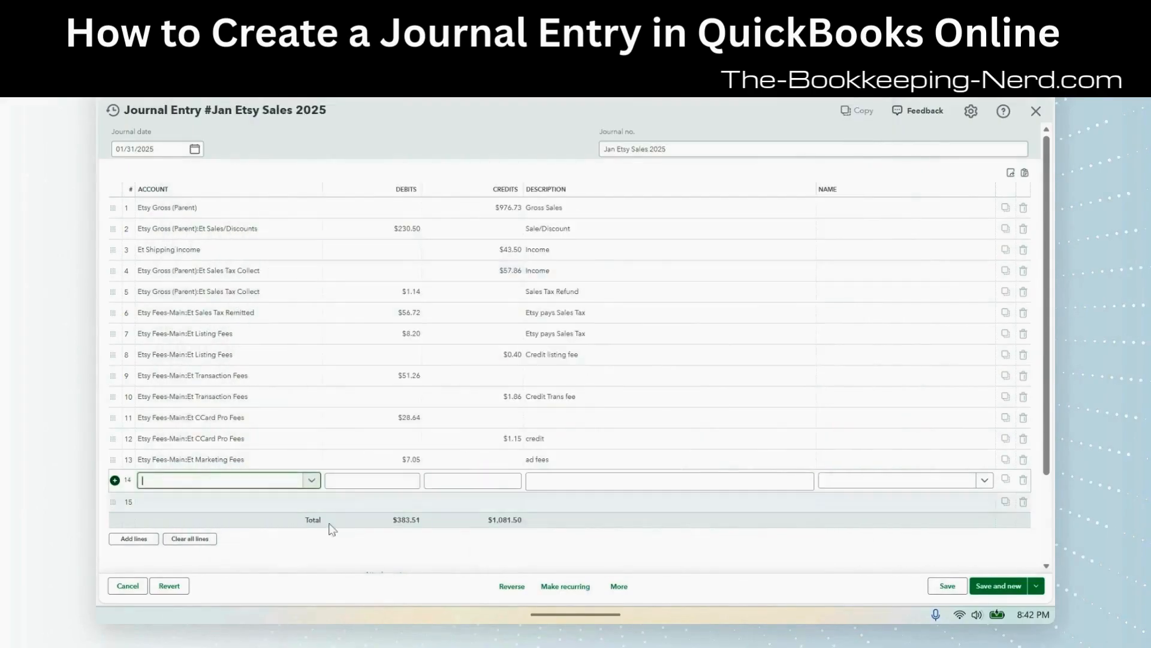
left_click(246, 484)
type("refund")
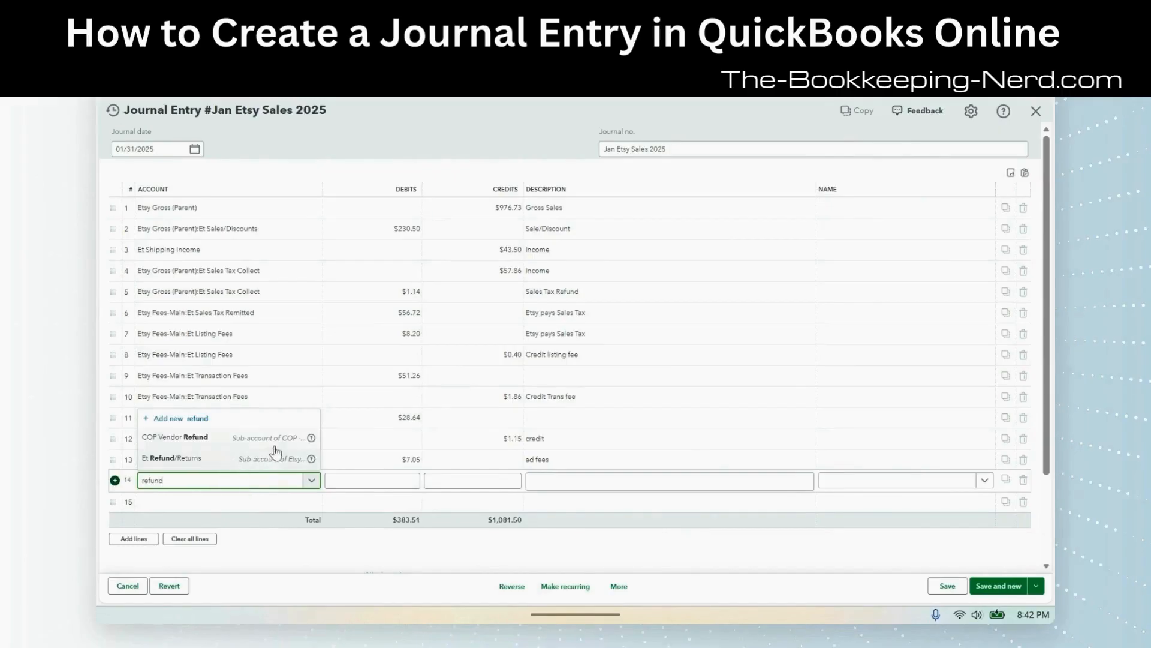
left_click(204, 465)
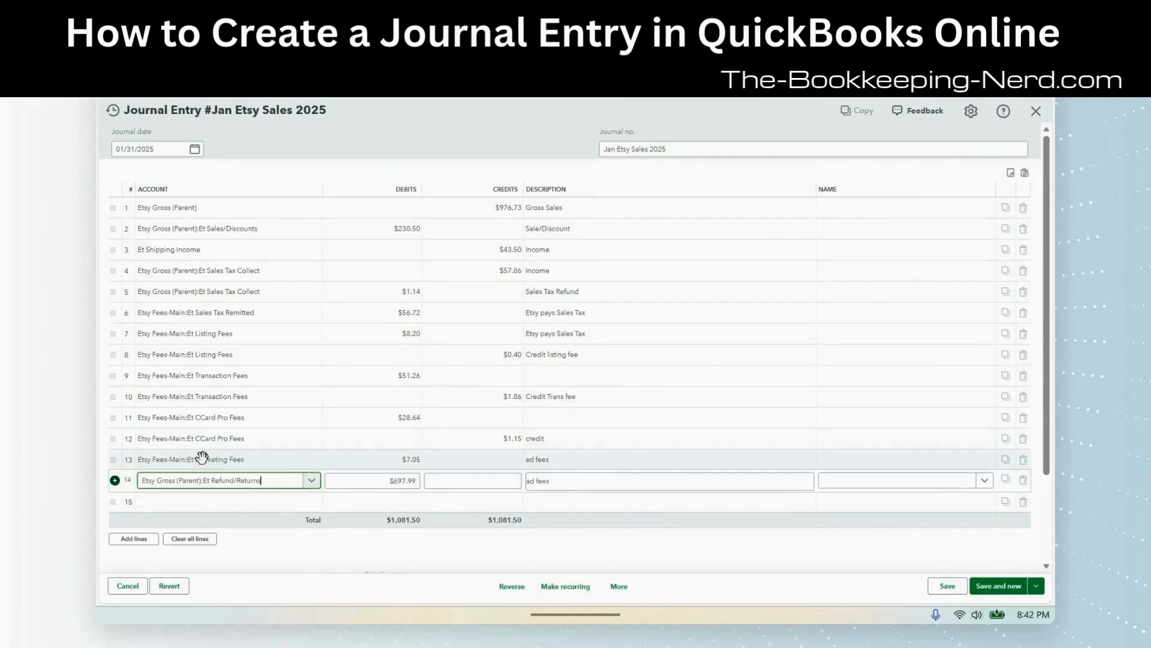
left_click(415, 481)
type("29")
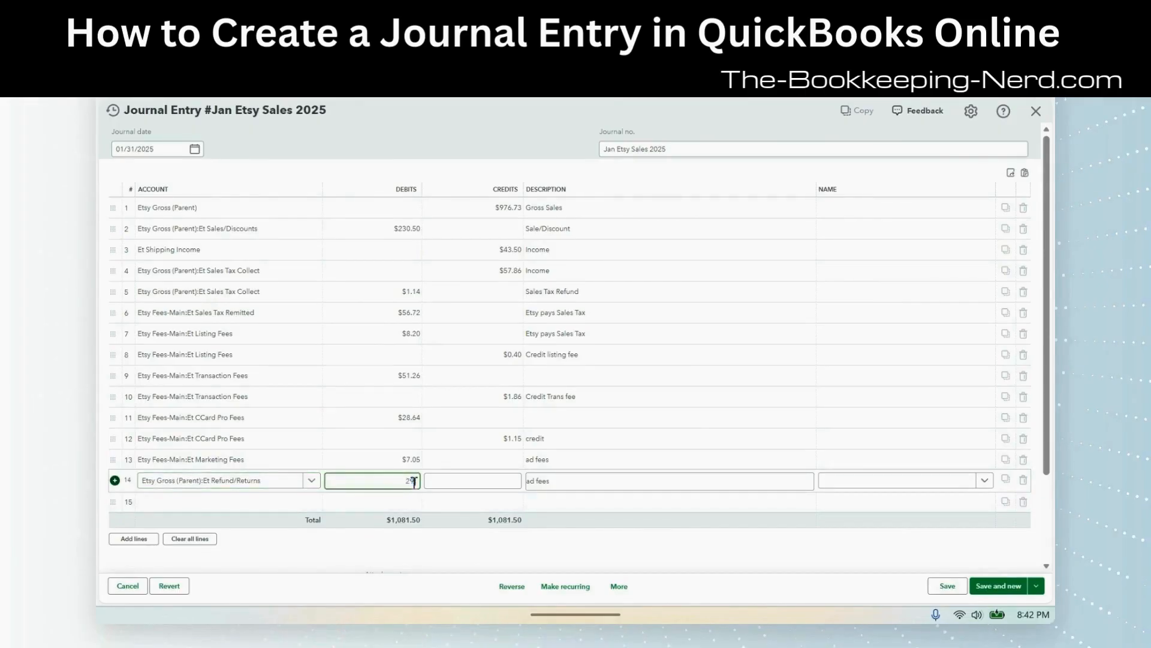
type(".84")
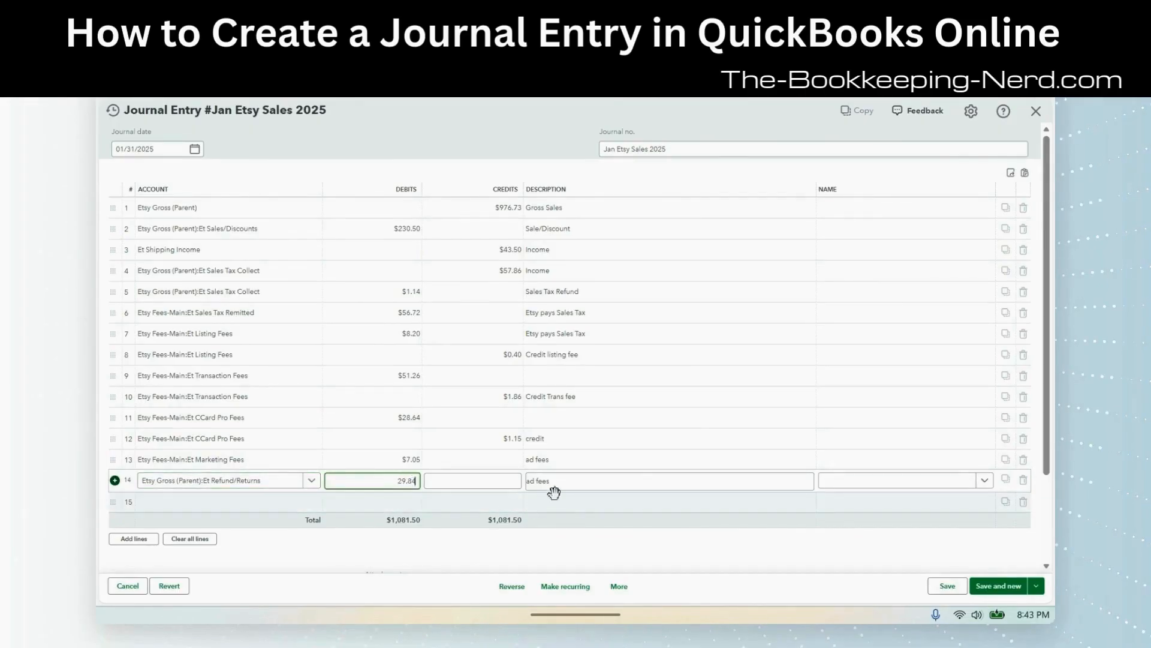
left_click(554, 483)
type("Refund to customer")
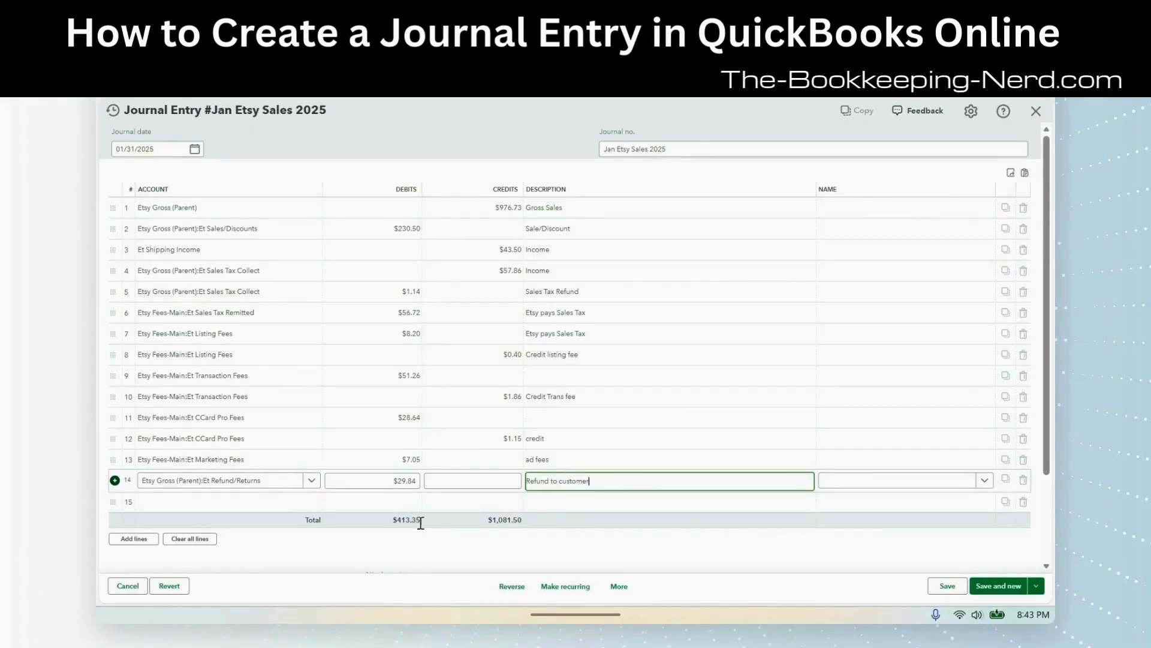
Step: Fill the fifteenth line with Etsy Holding Account, a 668.15 debit checked against the January 2025 summary image, and the description "Etsy owes us"
left_click(283, 505)
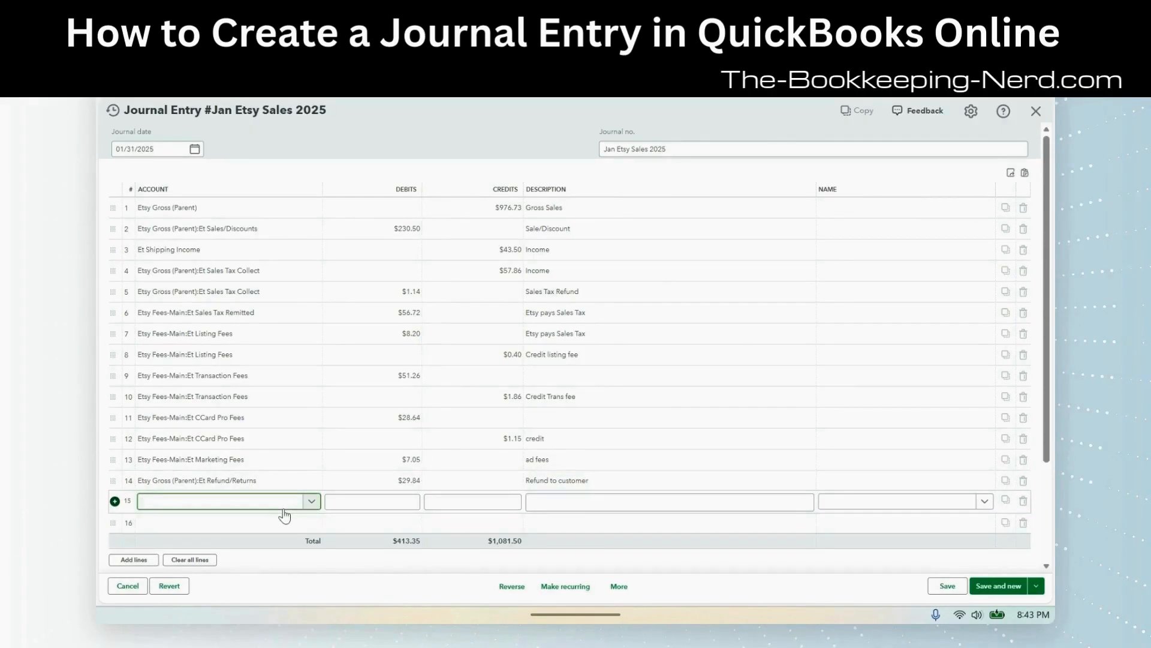
type("Etsy ho")
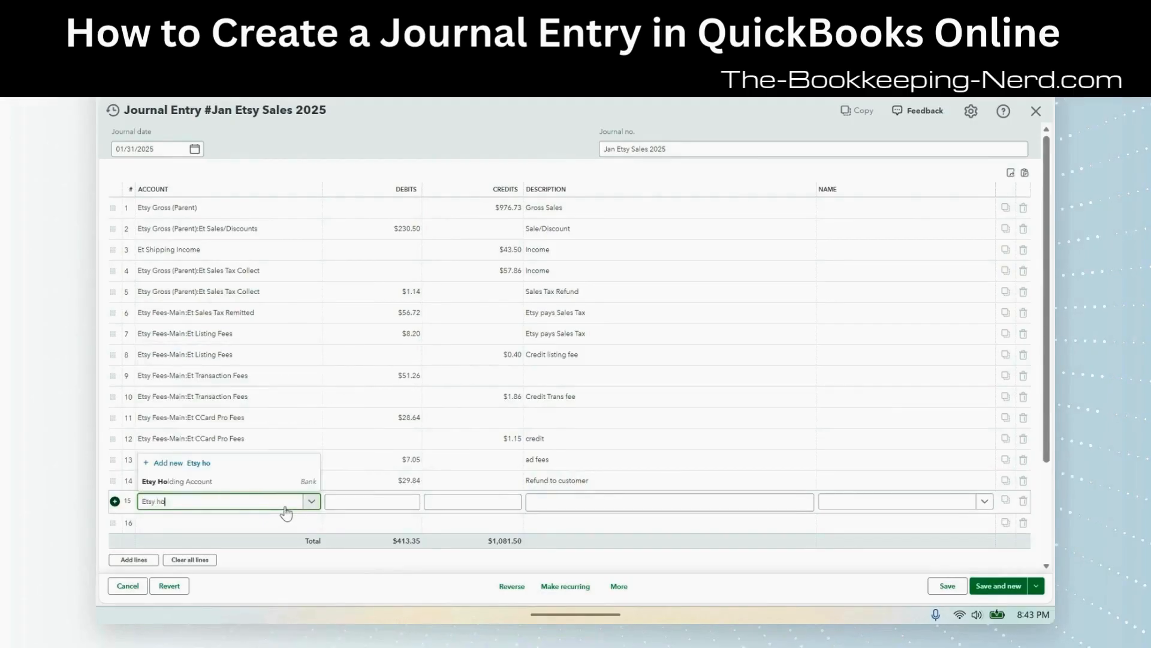
left_click(238, 479)
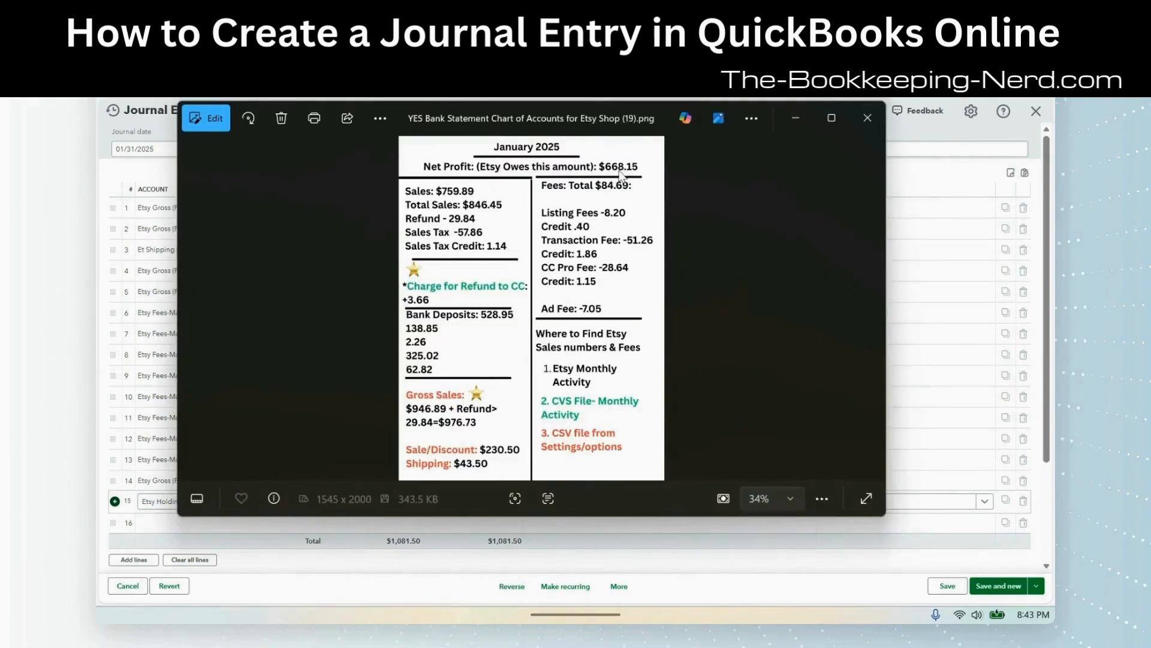
left_click(796, 116)
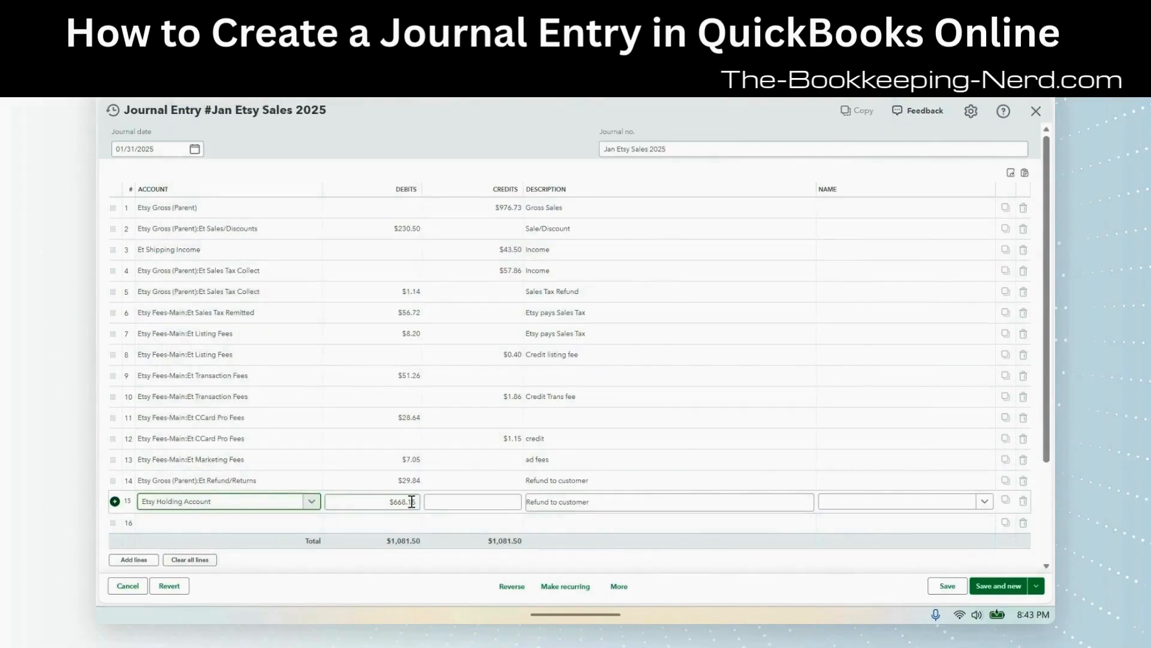
triple_click(561, 500)
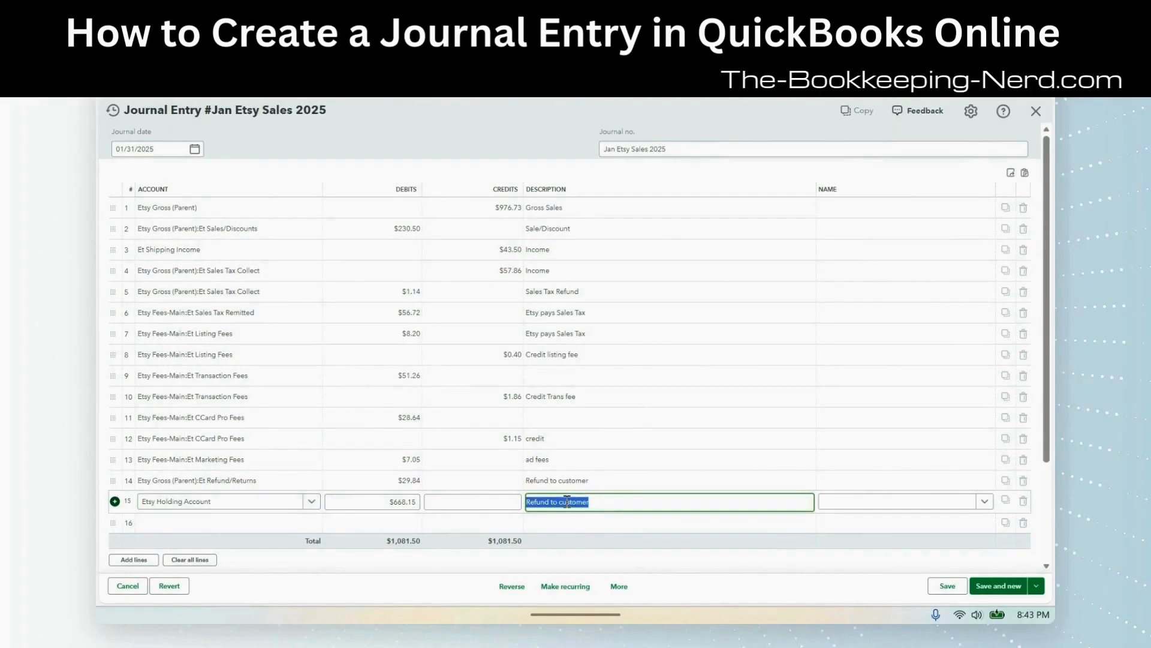
type("Etsy owes us")
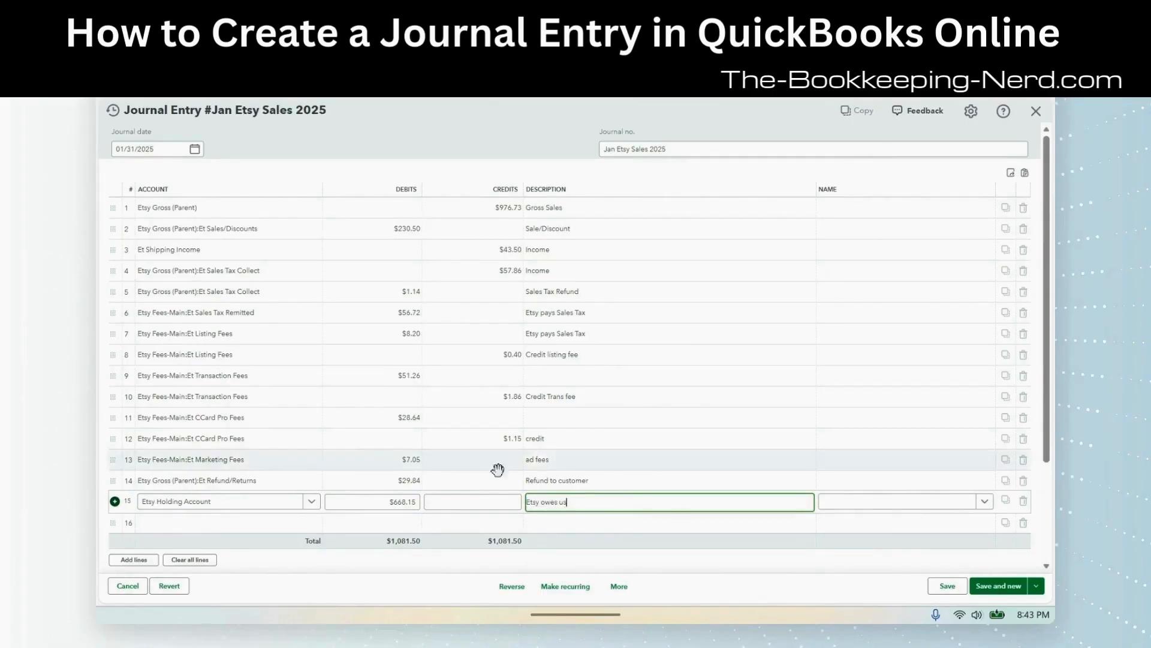
Step: Fill the sixteenth line with Etsy Holding Account and a 3.66 debit checked against the January 2025 summary image, leaving its description empty
left_click(290, 530)
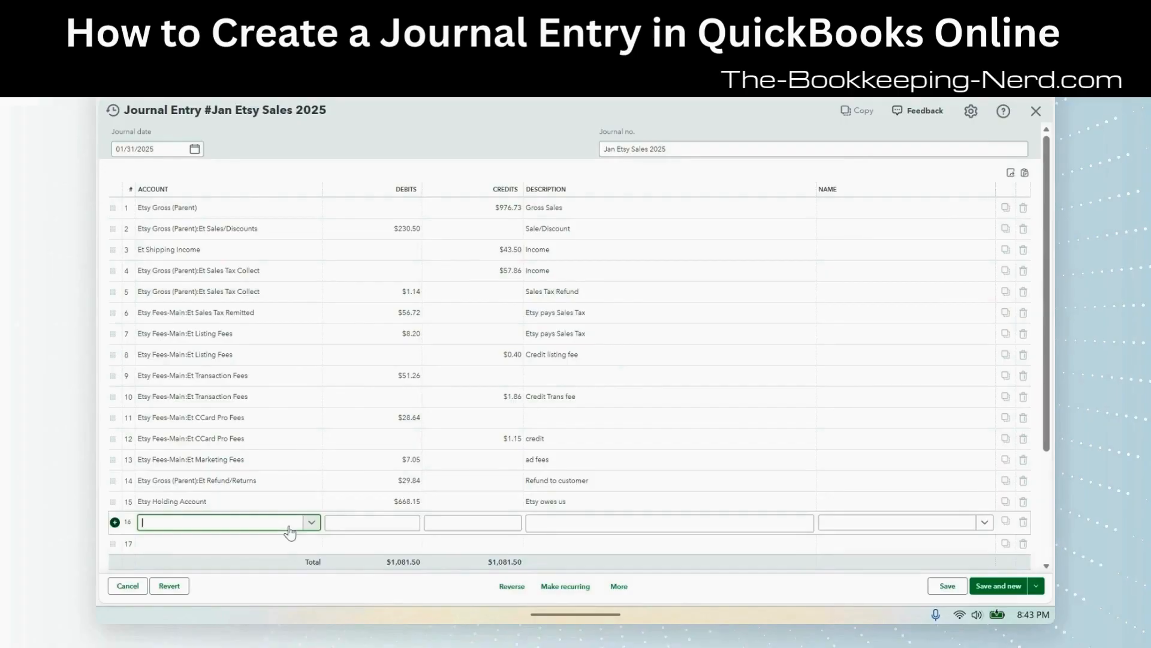
type("Etsy holding")
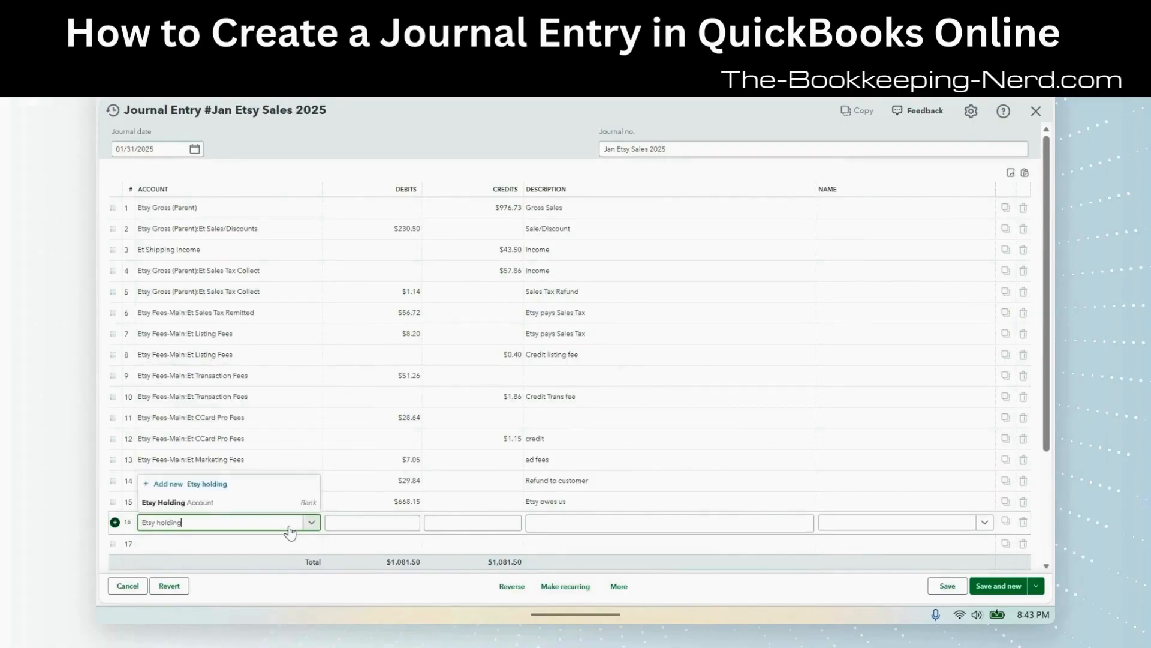
left_click(261, 502)
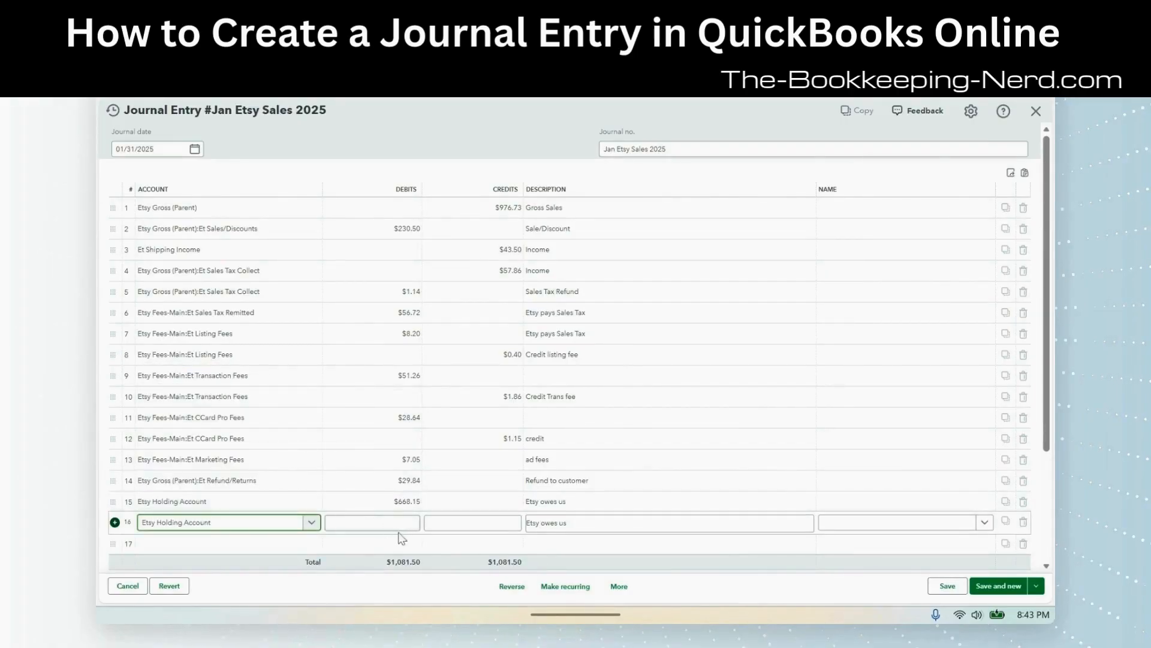
left_click(569, 524)
left_click(714, 614)
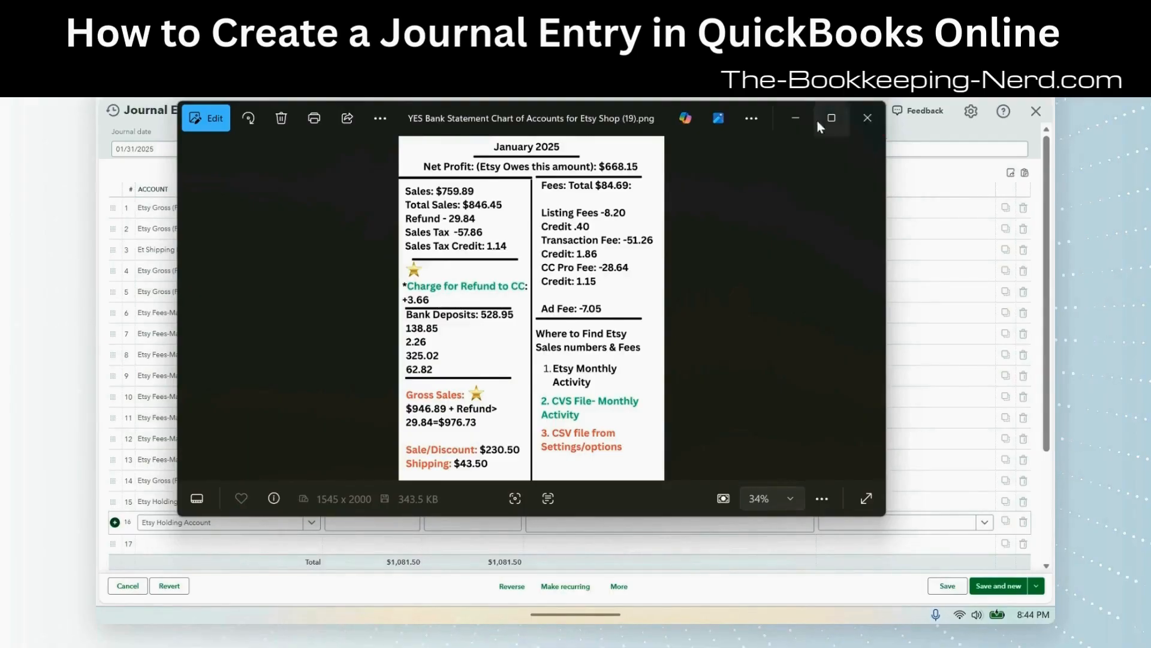
left_click(796, 122)
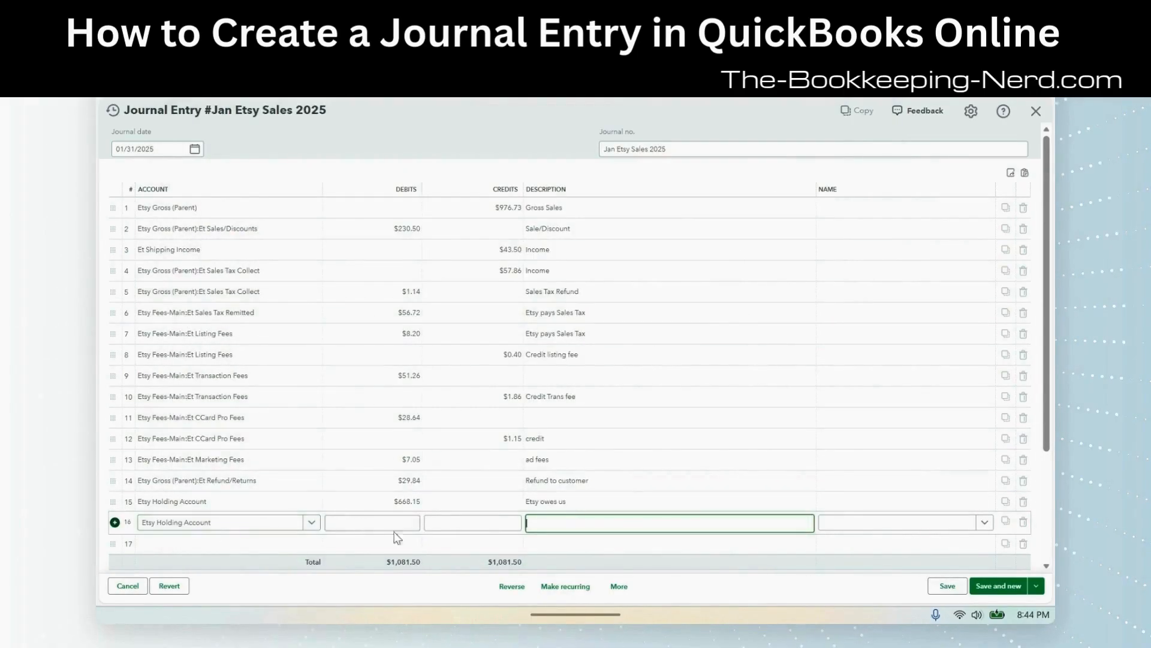
left_click(415, 521)
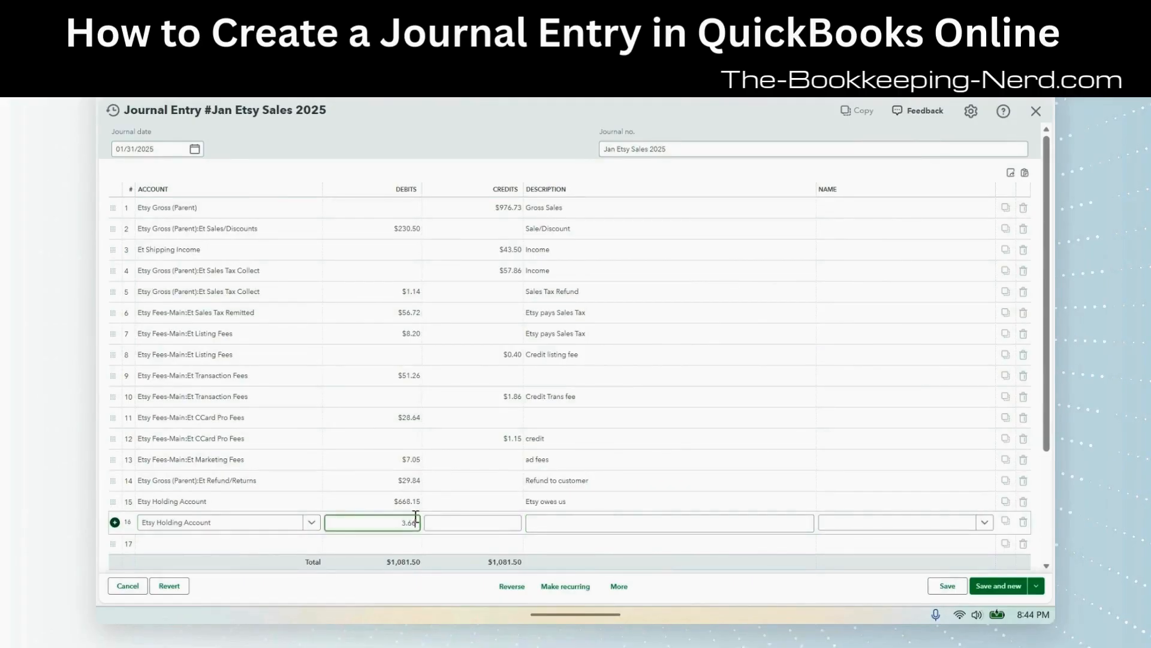
Step: Fill the seventeenth line with COP-Discover Card Charge by Etsy, a 3.66 credit and the description "Etsy charged credit card", and save the journal entry
left_click(230, 549)
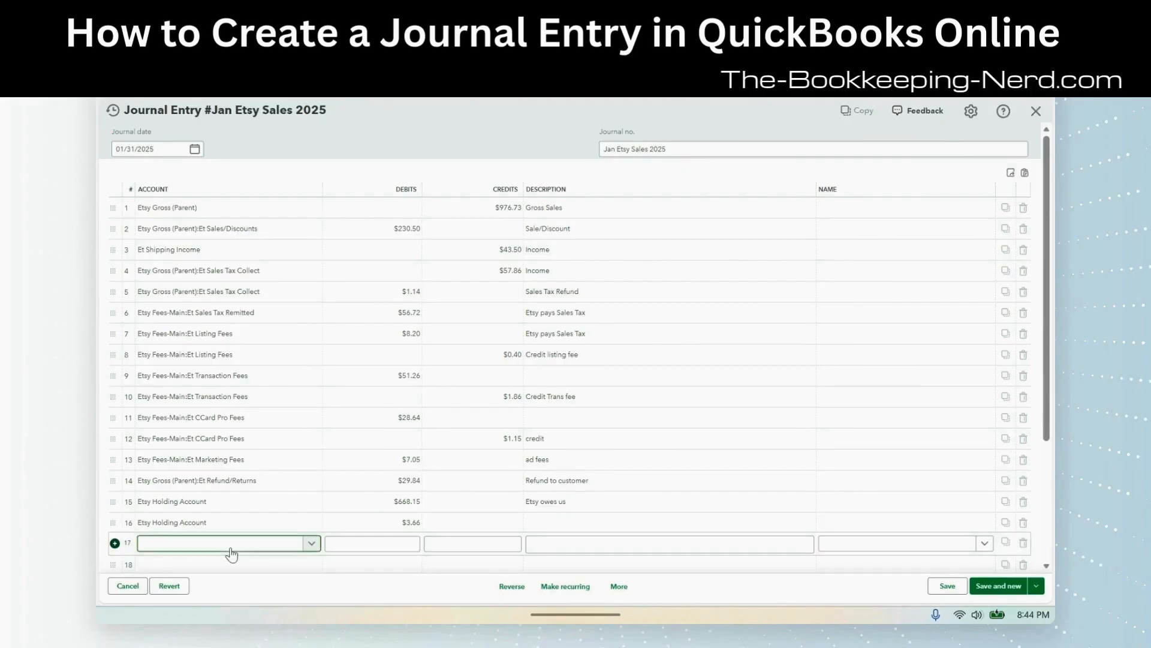
type("bank")
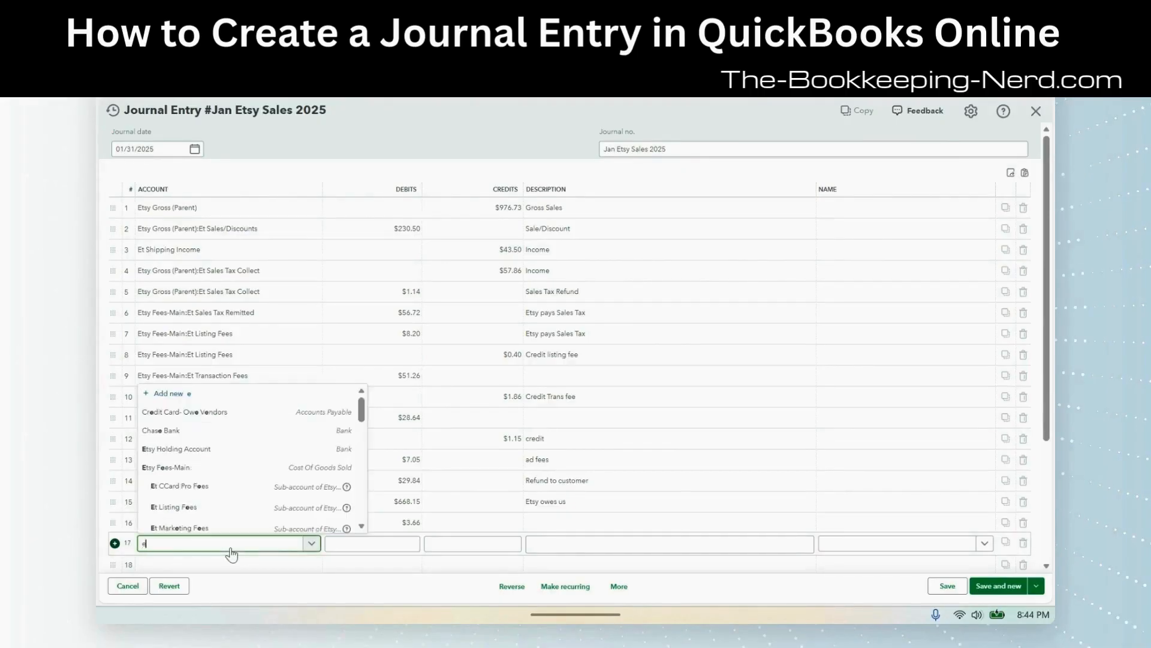
scroll(222, 510, "down", 1)
type("Dl")
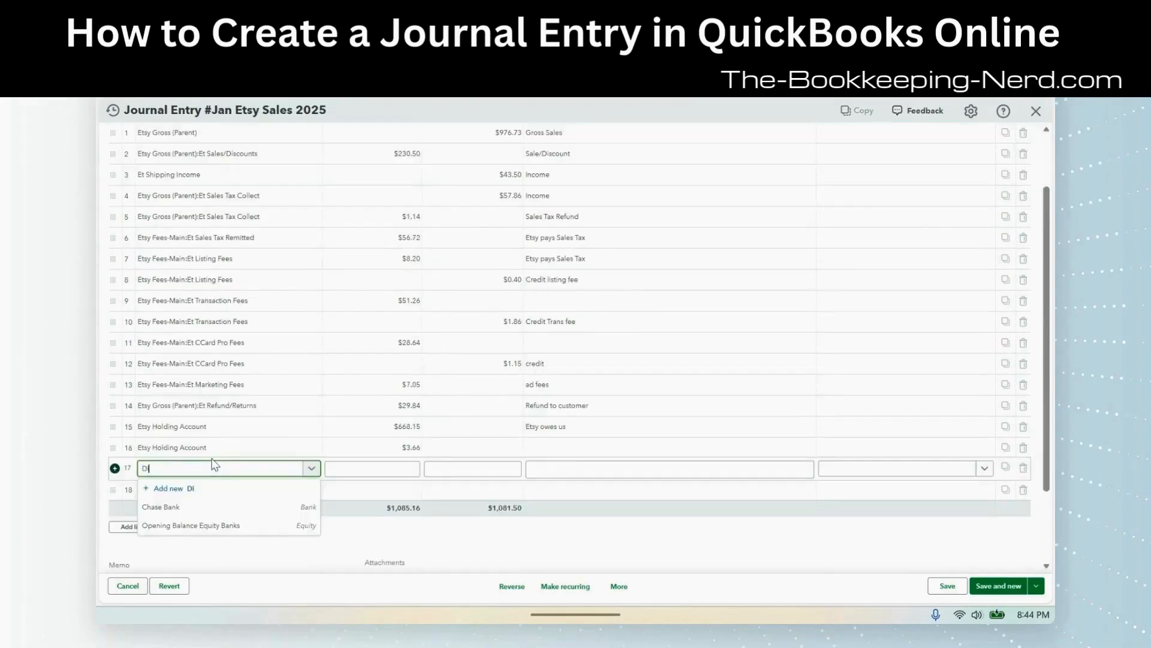
type("scover")
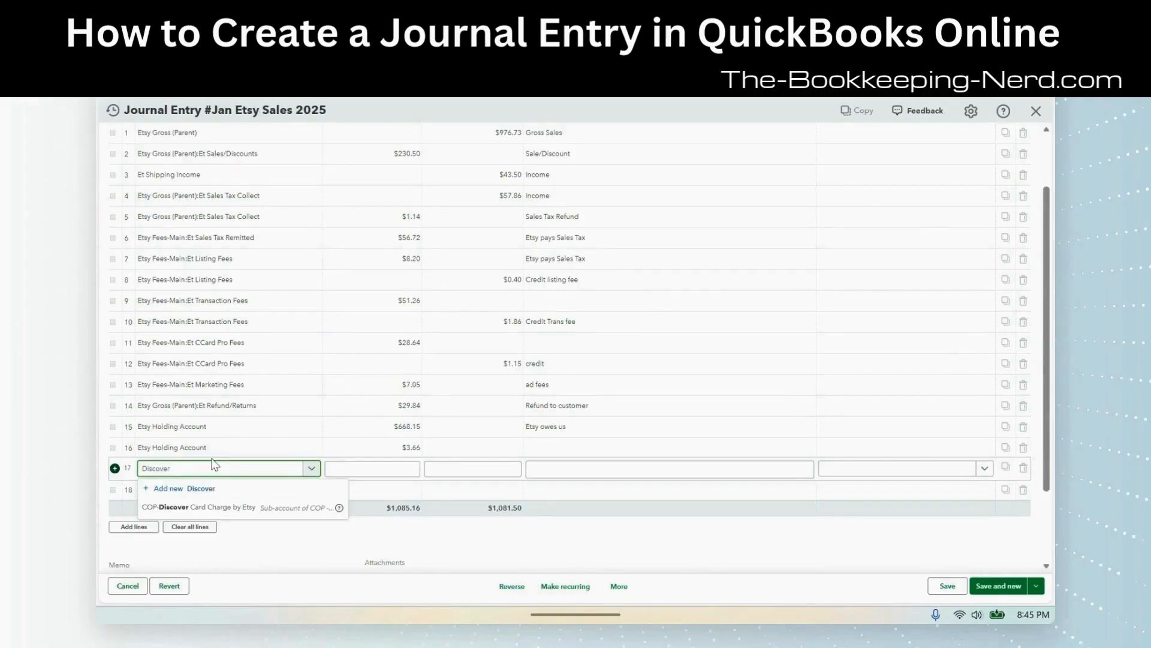
left_click(198, 508)
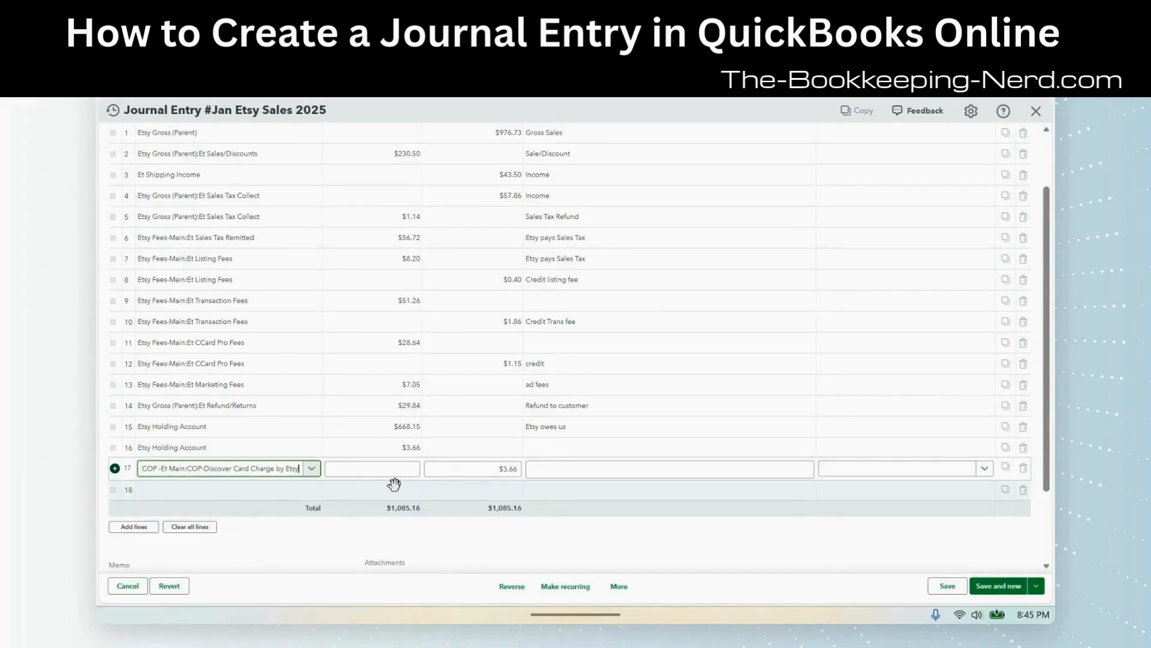
left_click(562, 469)
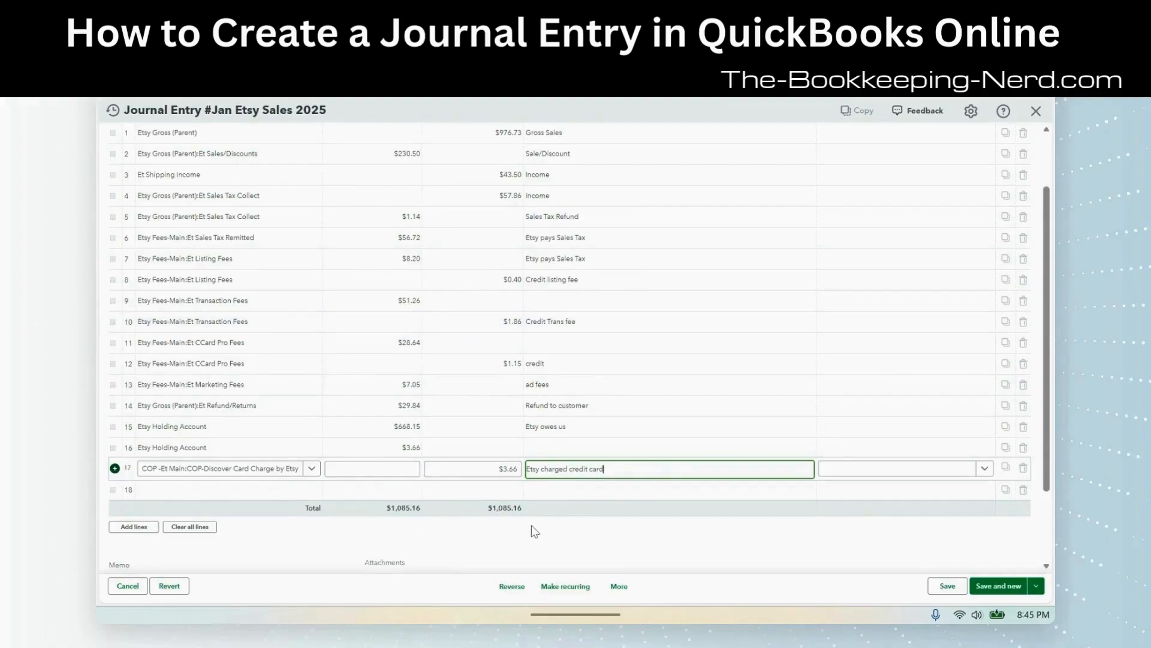
left_click(948, 587)
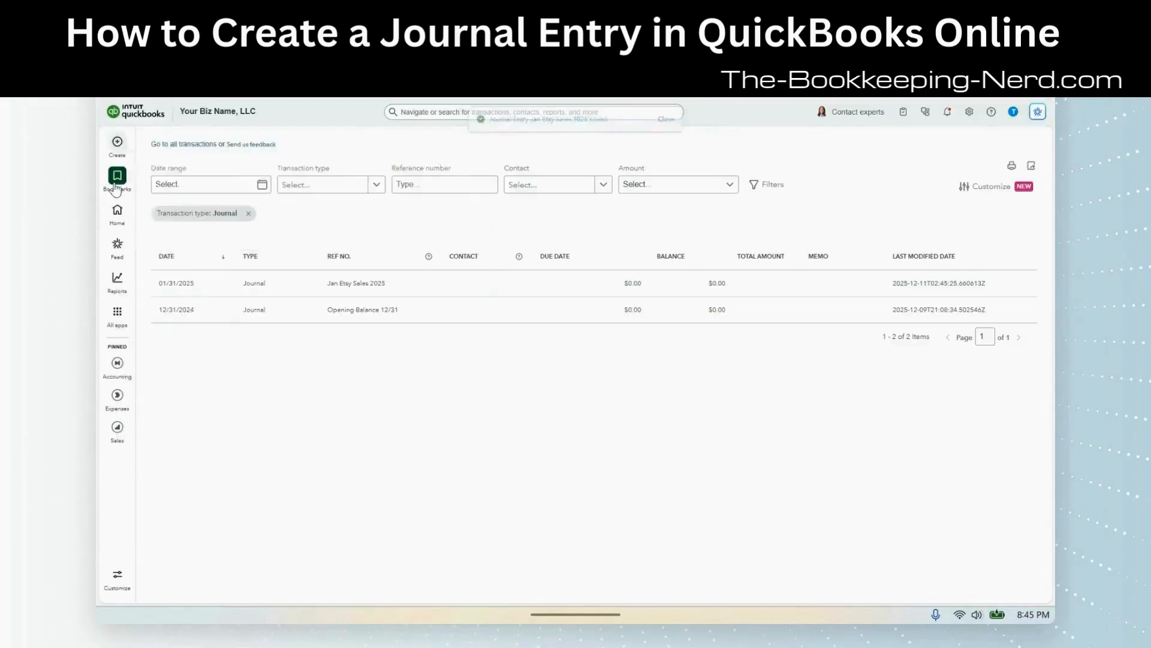
Step: From a new journal entry's recent entries, view the full list and open the saved Jan Etsy Sales 2025 entry
left_click(118, 143)
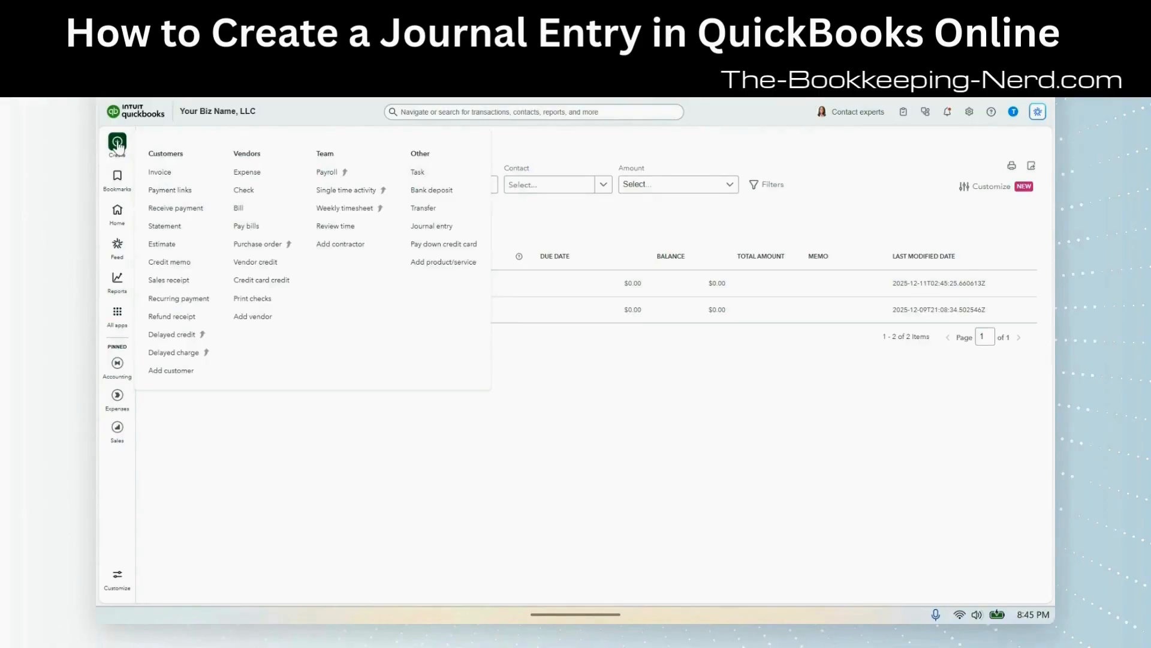
left_click(441, 233)
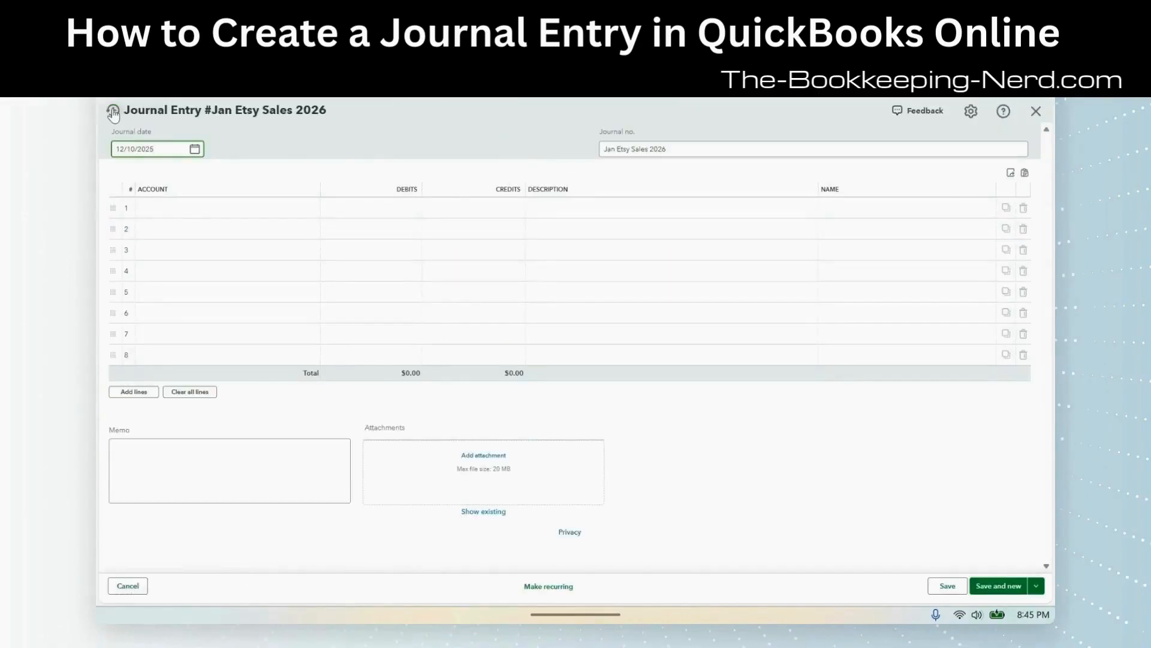
left_click(114, 111)
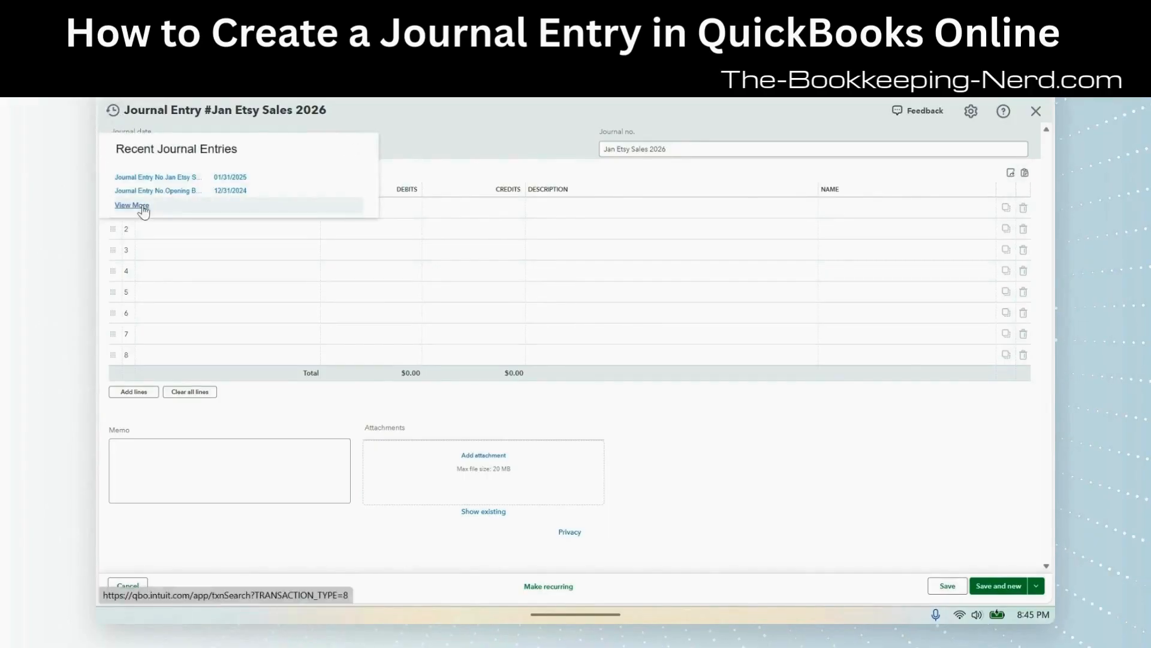
left_click(131, 205)
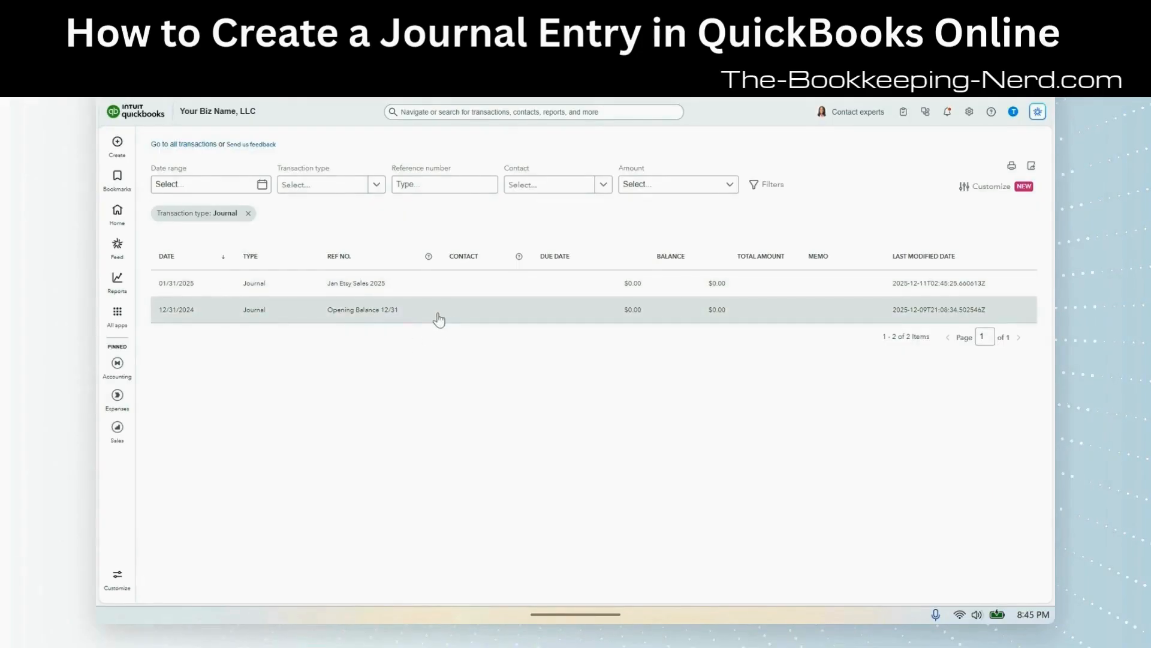
left_click(409, 286)
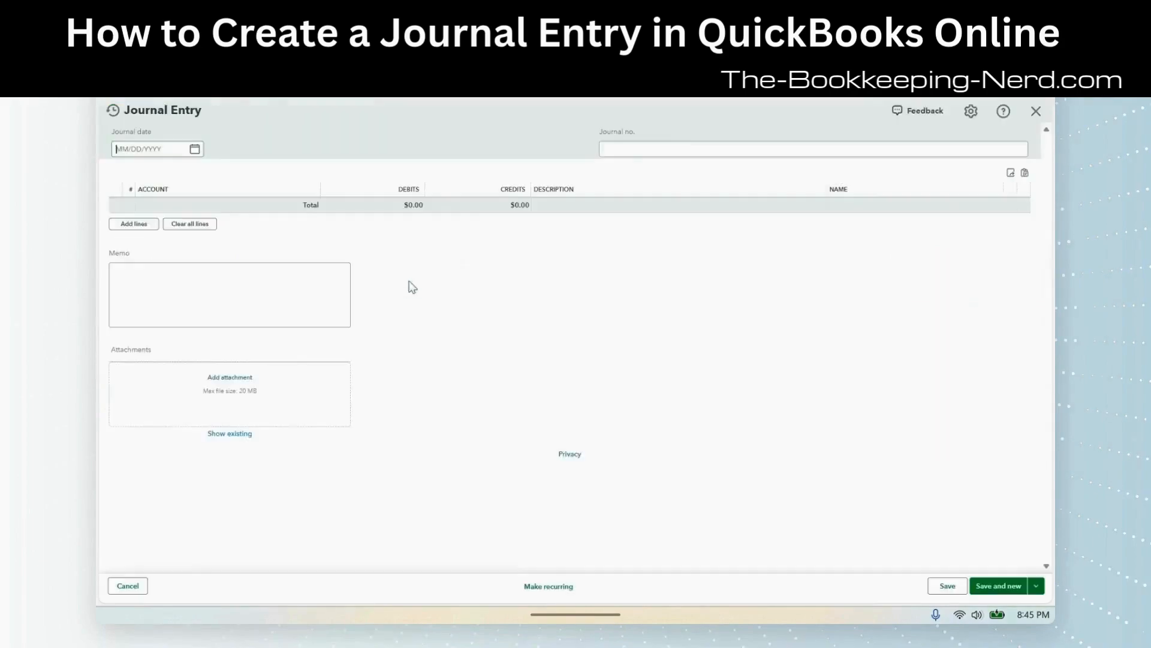